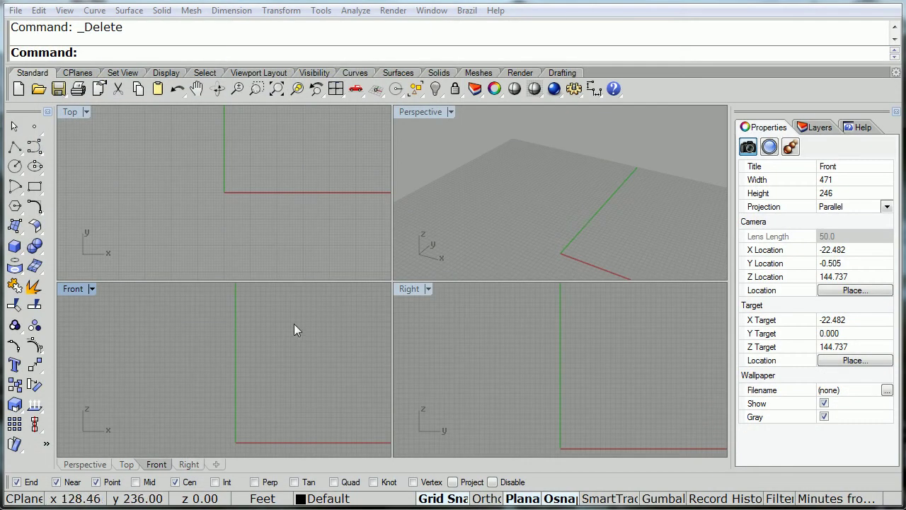
- Maximize the Front viewport to fill the workspace and pan it slightly
{"action": "double_click", "coordinate": [75, 288]}
{"action": "right_click_drag", "start_coordinate": [364, 253], "coordinate": [351, 253]}
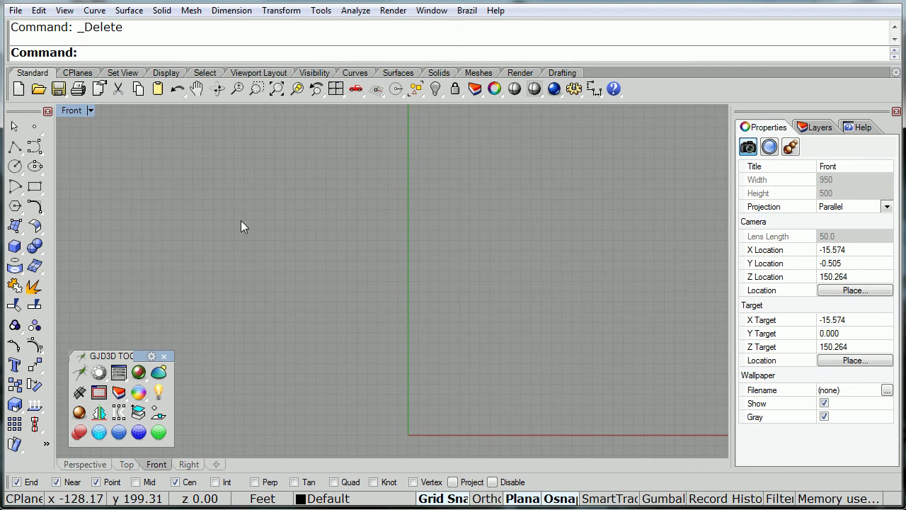
- With Ortho on, draw a polyline from the origin 314 units straight up
{"action": "left_click", "coordinate": [15, 147]}
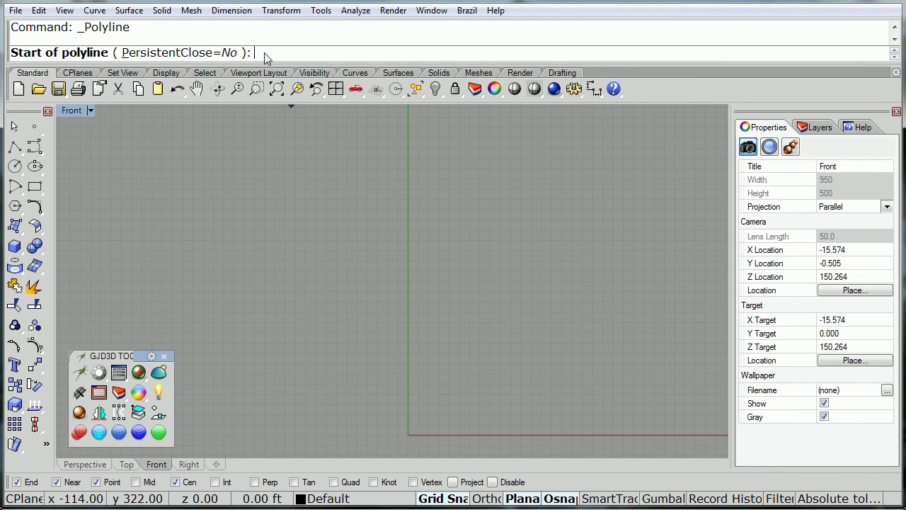
{"action": "key", "text": "Return"}
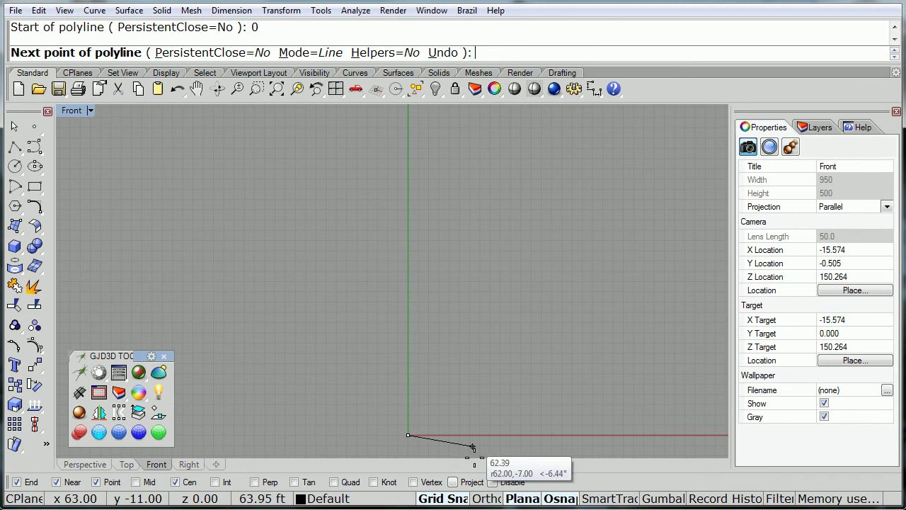
{"action": "left_click", "coordinate": [487, 498]}
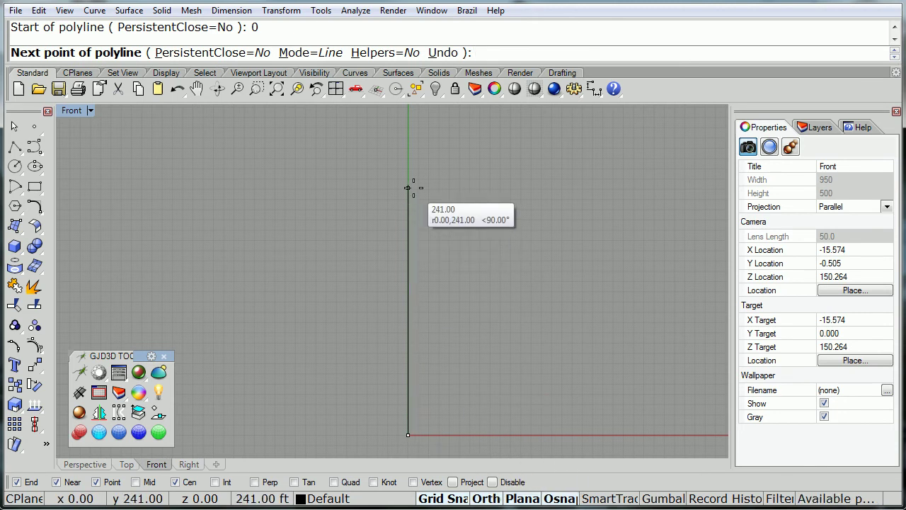
{"action": "type", "text": "314"}
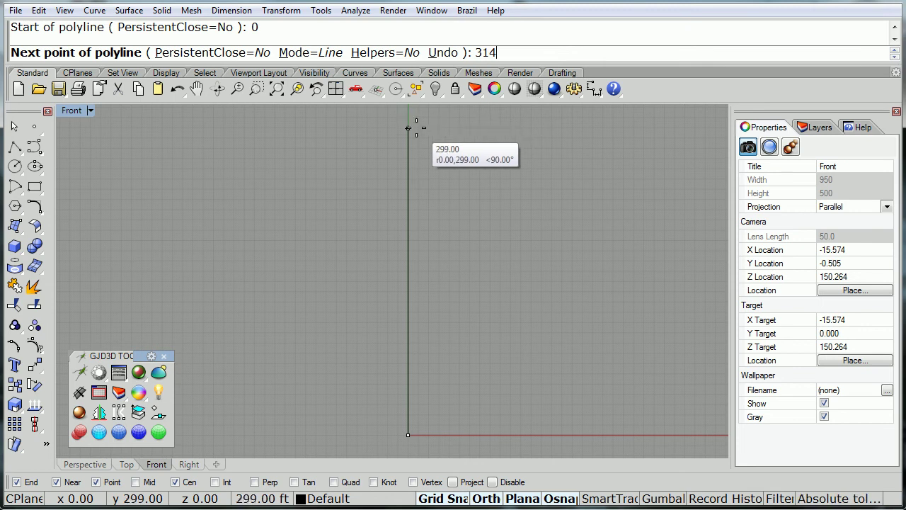
{"action": "key", "text": "Return"}
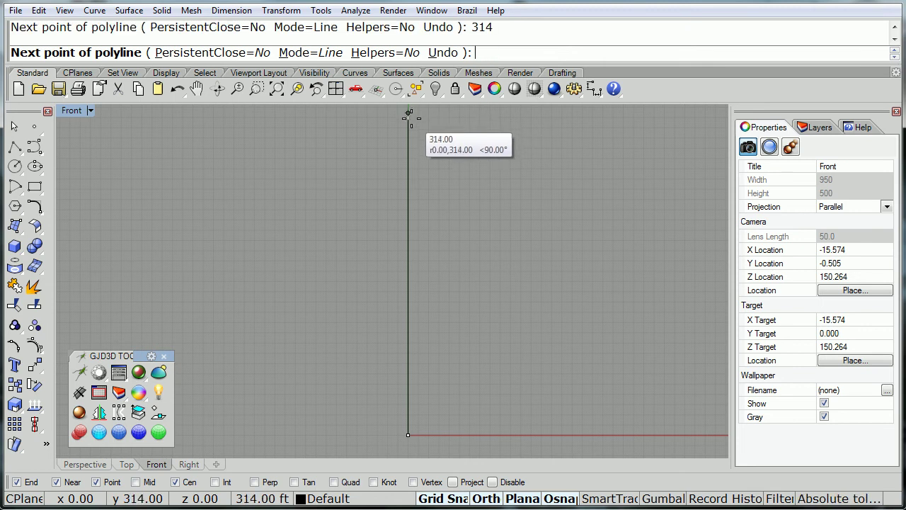
{"action": "left_click", "coordinate": [412, 126]}
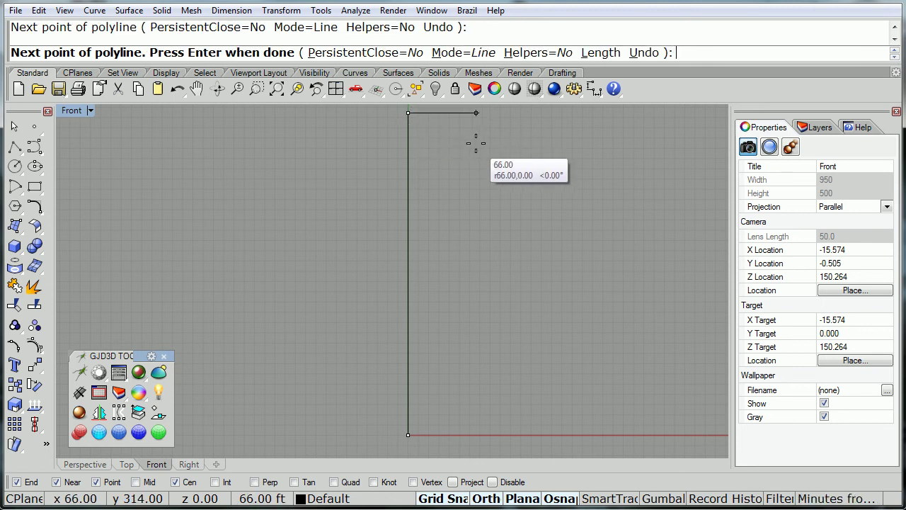
{"action": "right_click_drag", "start_coordinate": [475, 143], "coordinate": [510, 164]}
{"action": "key", "text": "Return"}
{"action": "scroll", "coordinate": [486, 250], "scroll_direction": "down", "scroll_amount": 2}
{"action": "right_click_drag", "start_coordinate": [479, 241], "coordinate": [452, 257]}
{"action": "left_click", "coordinate": [21, 147]}
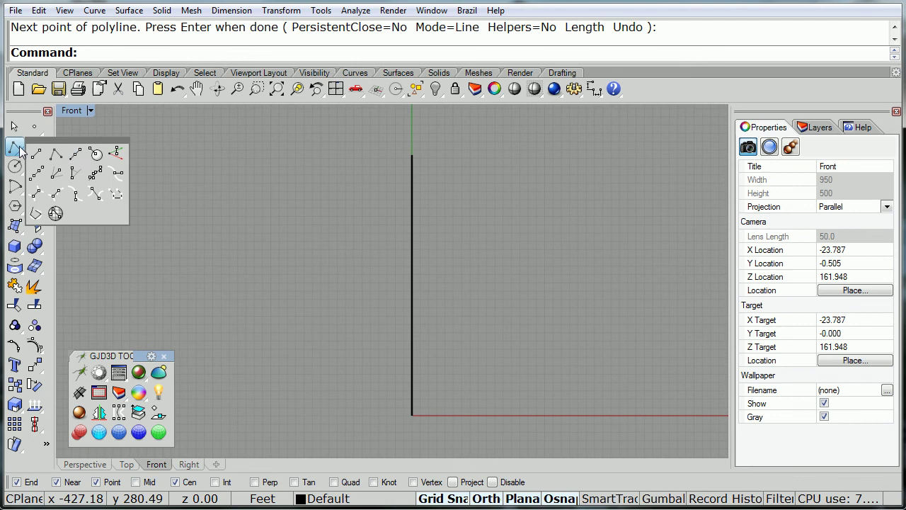
- Draw a horizontal line centred on the origin, extending 60 units each way
{"action": "left_click", "coordinate": [76, 155]}
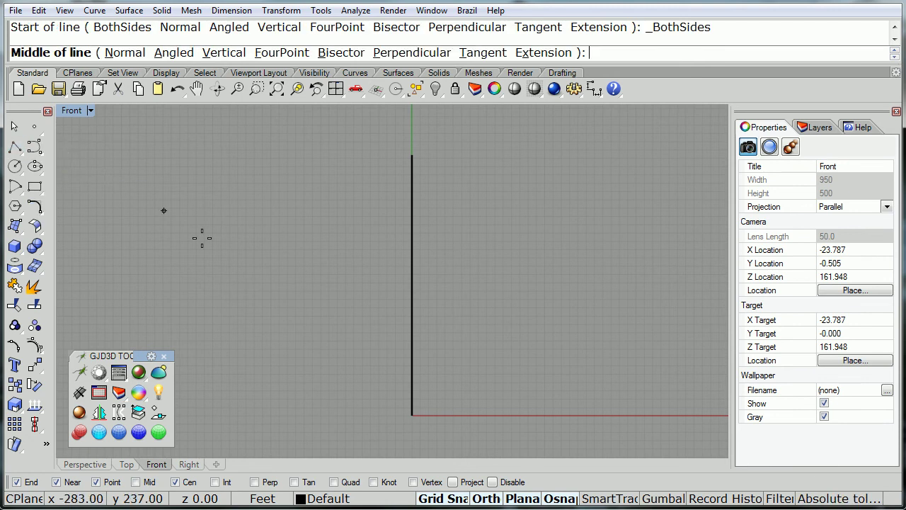
{"action": "left_click", "coordinate": [412, 415]}
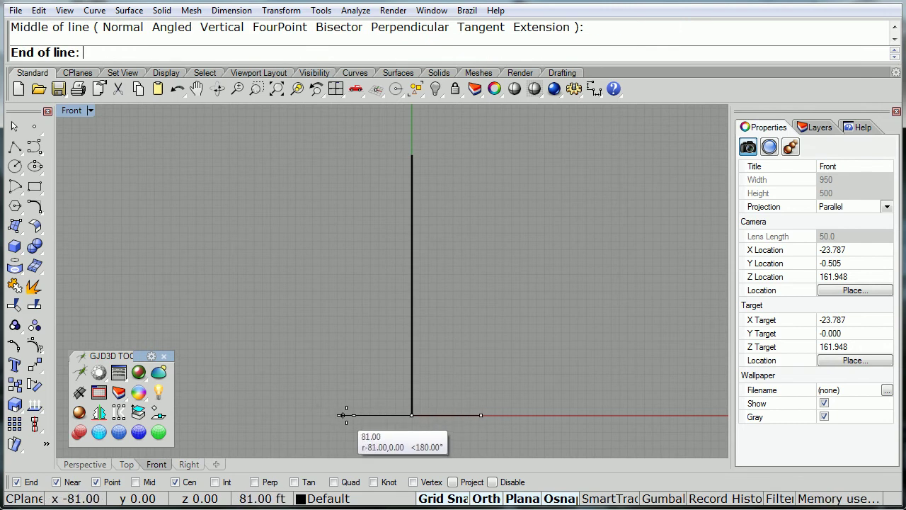
{"action": "type", "text": "60"}
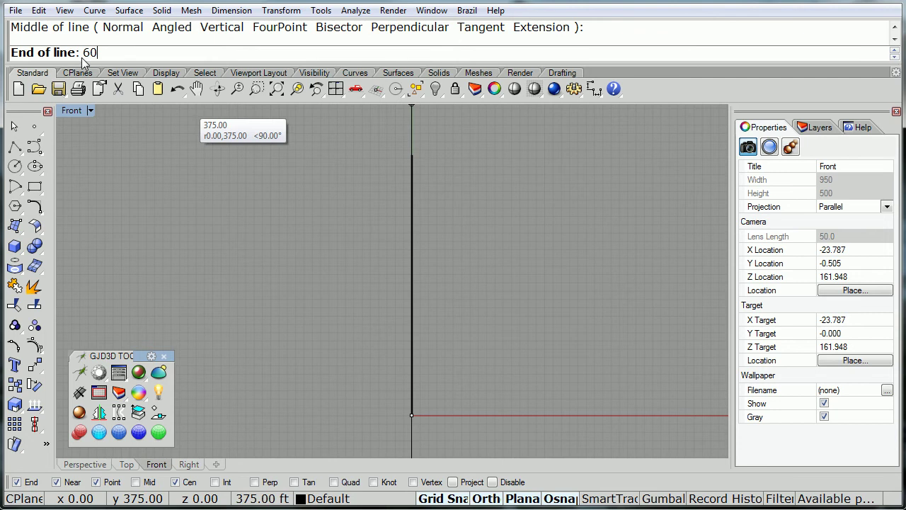
{"action": "key", "text": "Return"}
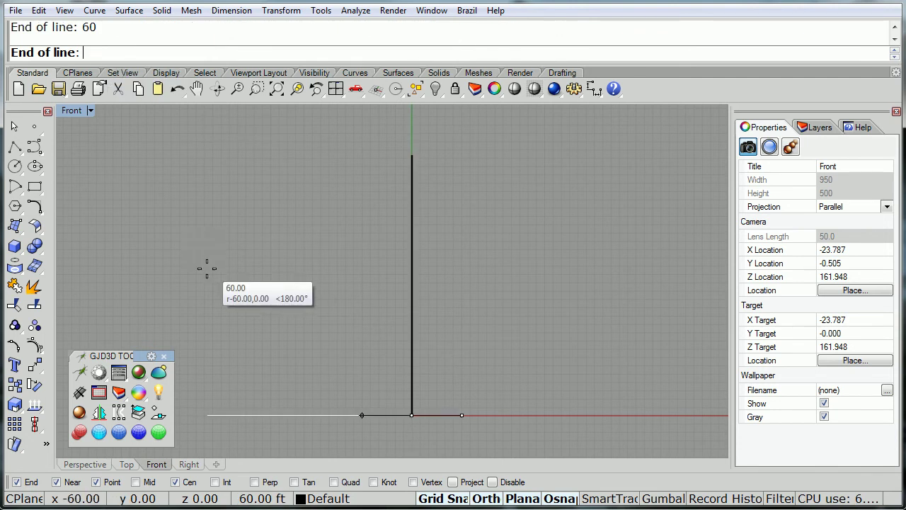
{"action": "left_click", "coordinate": [339, 375]}
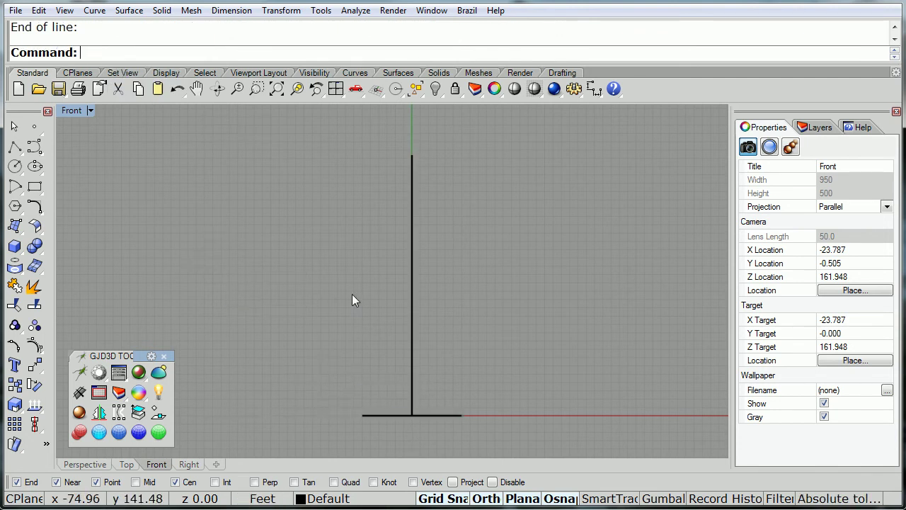
- Draw a horizontal line centred on the vertical line's top, extending 50 units each way
{"action": "key", "text": "Return"}
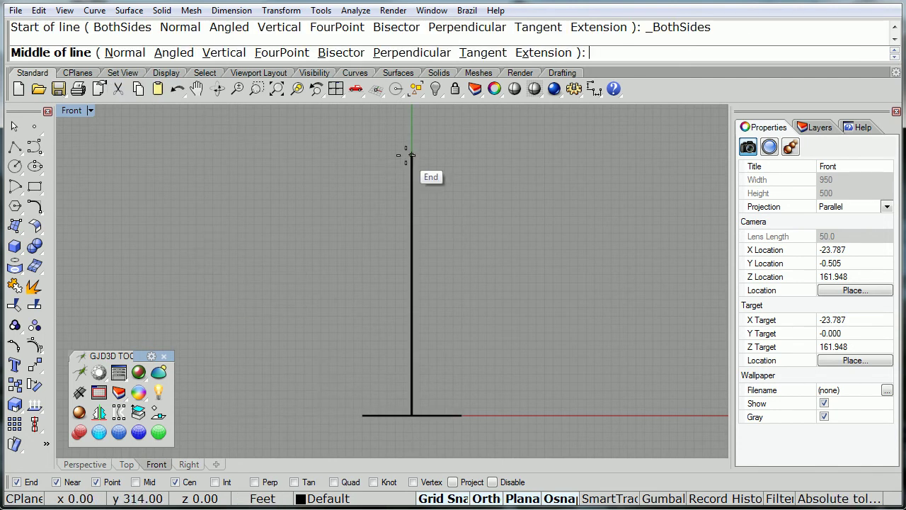
{"action": "left_click", "coordinate": [407, 154]}
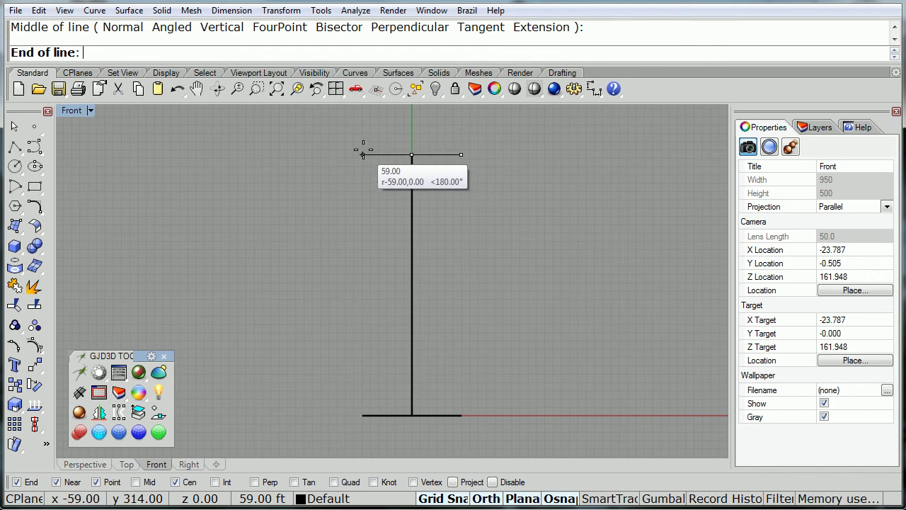
{"action": "type", "text": "50"}
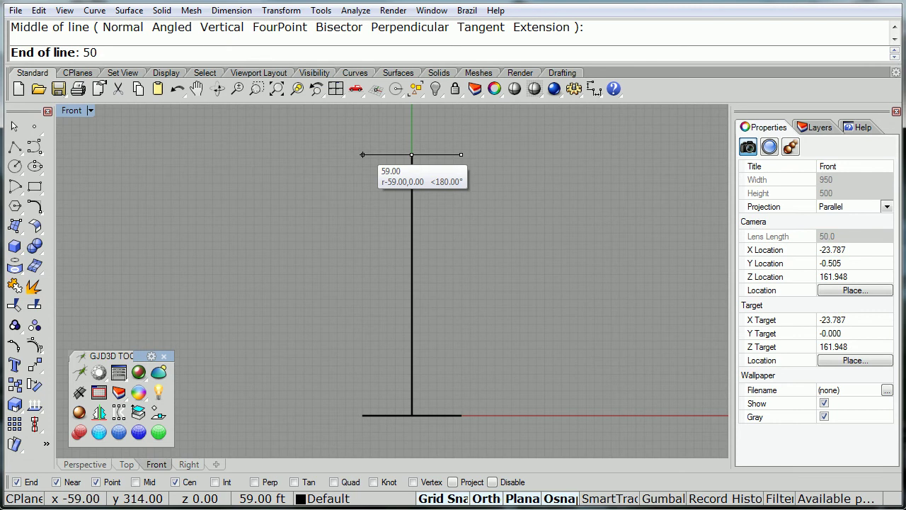
{"action": "key", "text": "Return"}
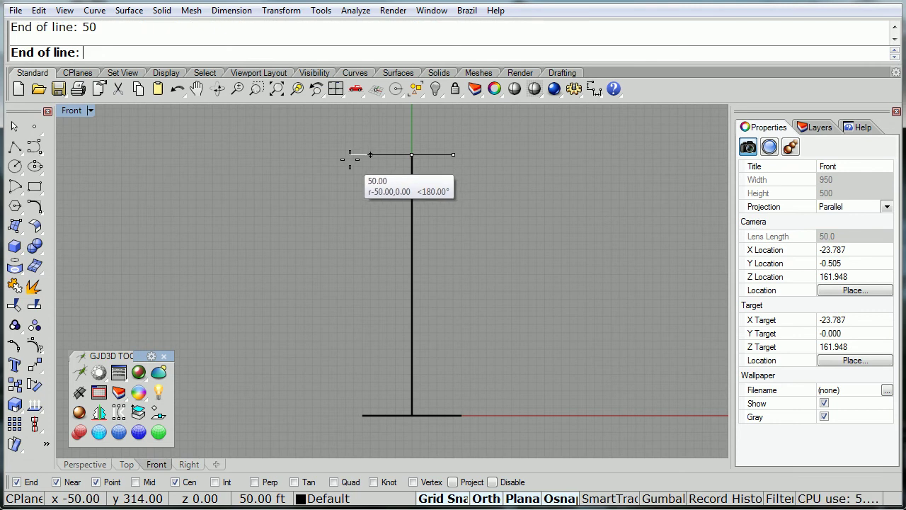
{"action": "left_click", "coordinate": [347, 154]}
{"action": "right_click_drag", "start_coordinate": [307, 267], "coordinate": [303, 267]}
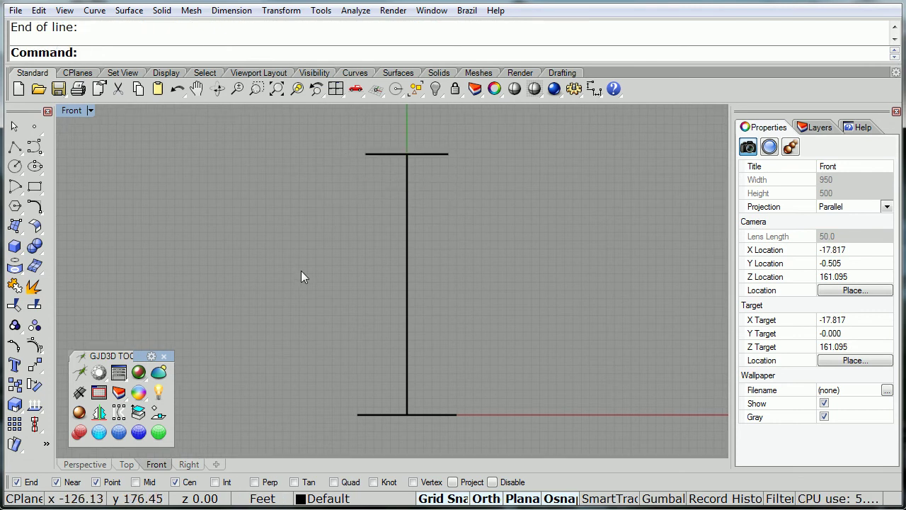
- Delete the vertical line and draw a conic from the base line's left end to the top line's left end
{"action": "left_click", "coordinate": [406, 263]}
{"action": "key", "text": "Delete"}
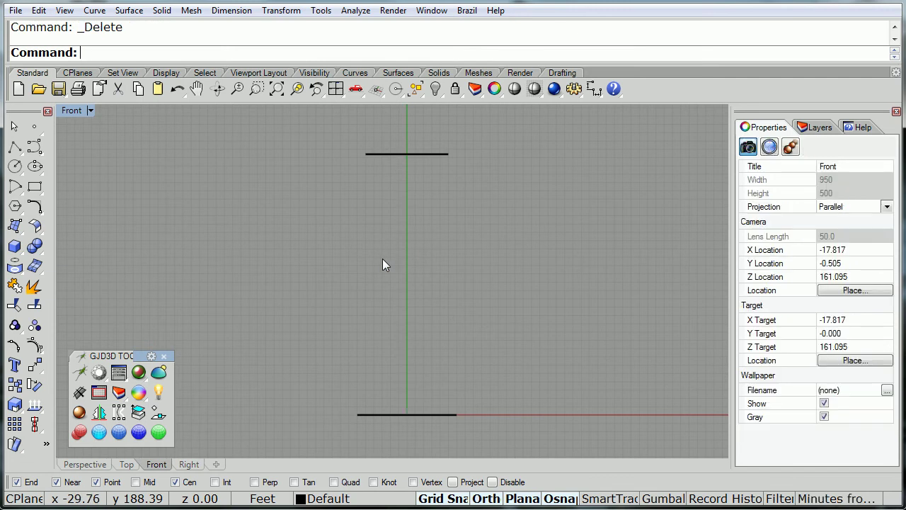
{"action": "left_click", "coordinate": [35, 144]}
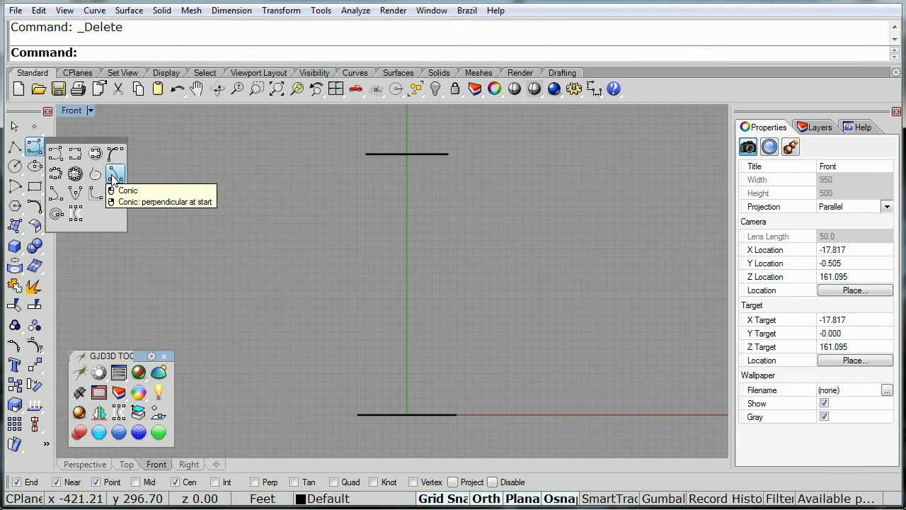
{"action": "left_click", "coordinate": [113, 174]}
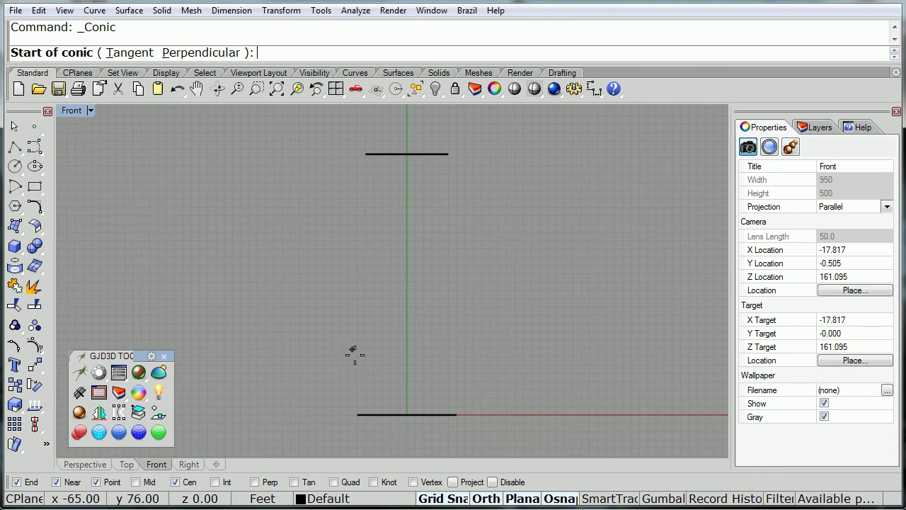
{"action": "left_click", "coordinate": [356, 414]}
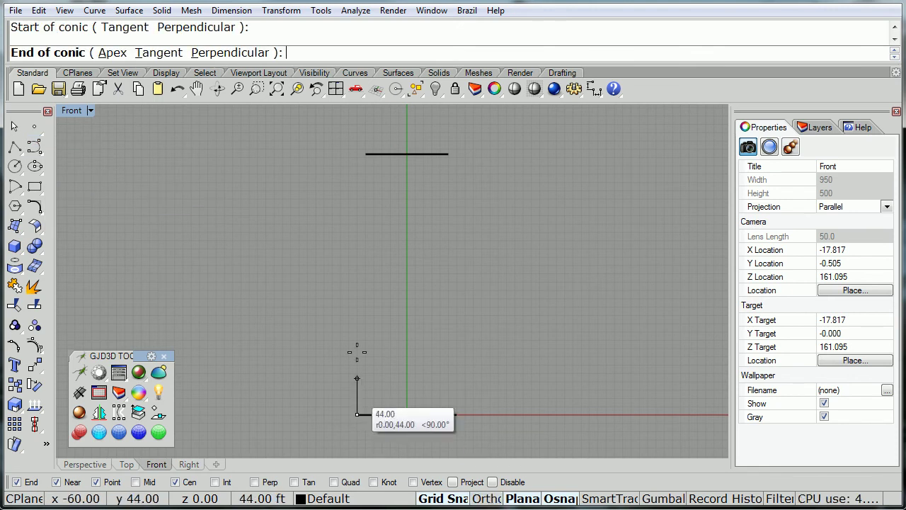
{"action": "left_click", "coordinate": [366, 154]}
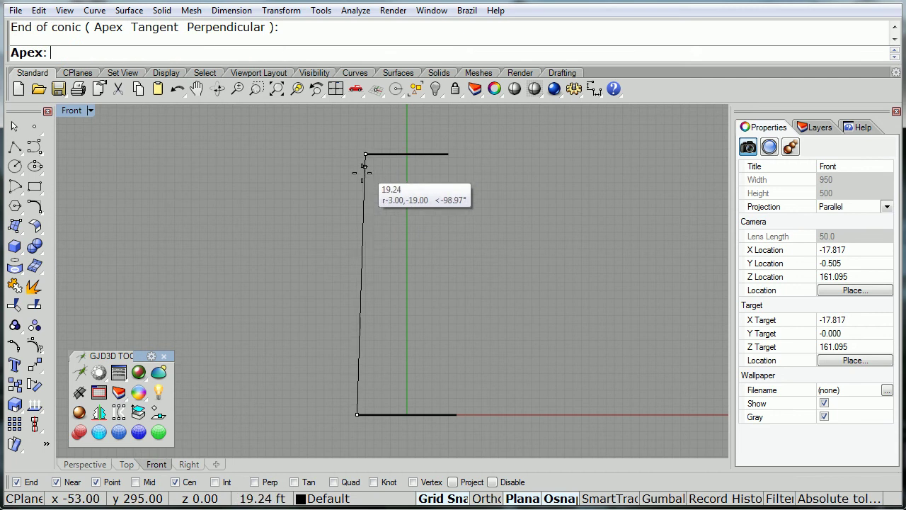
{"action": "left_click", "coordinate": [357, 256]}
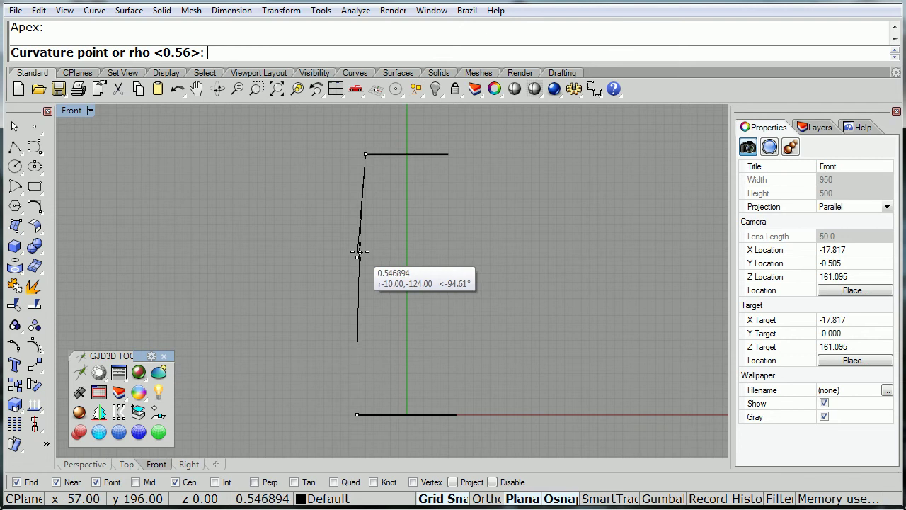
{"action": "left_click", "coordinate": [359, 254]}
{"action": "left_click", "coordinate": [360, 306]}
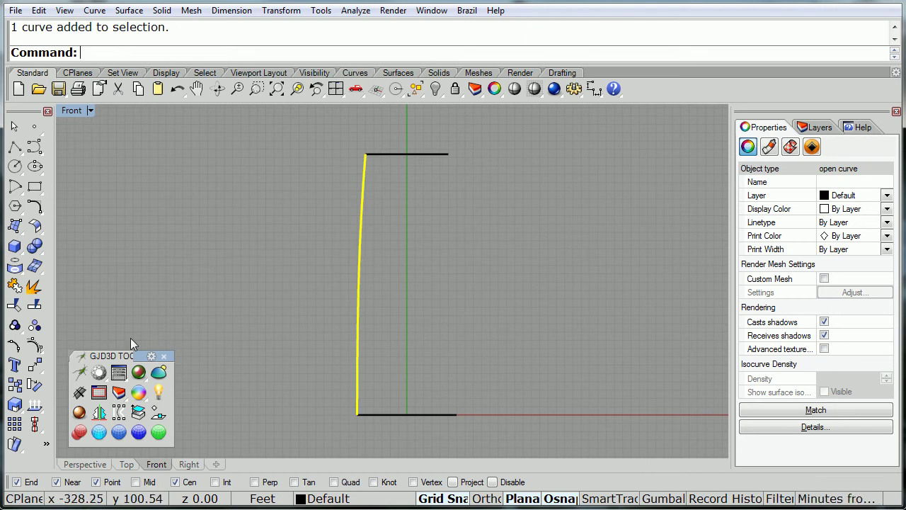
- Mirror a copy of the conic curve to the right side of the tower
{"action": "left_click", "coordinate": [101, 415]}
{"action": "left_click", "coordinate": [334, 206]}
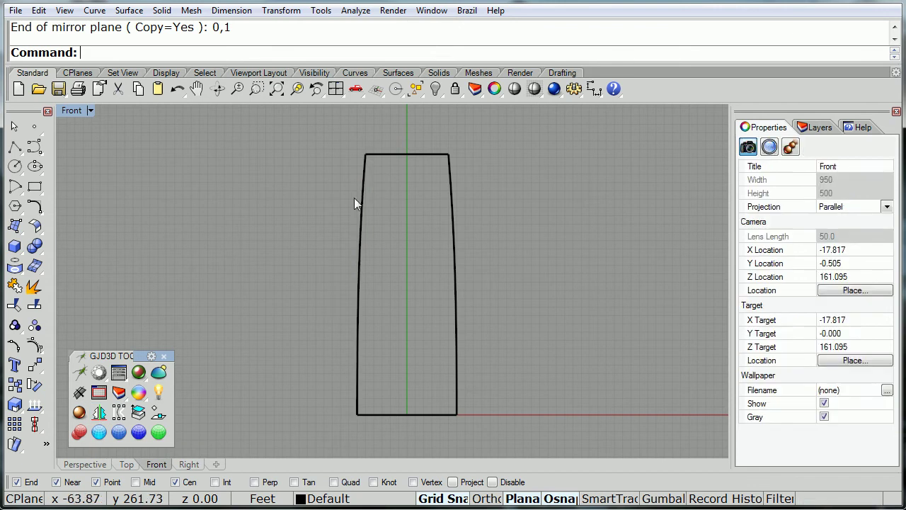
{"action": "left_click", "coordinate": [359, 199]}
{"action": "left_click", "coordinate": [451, 197]}
{"action": "left_click", "coordinate": [397, 225]}
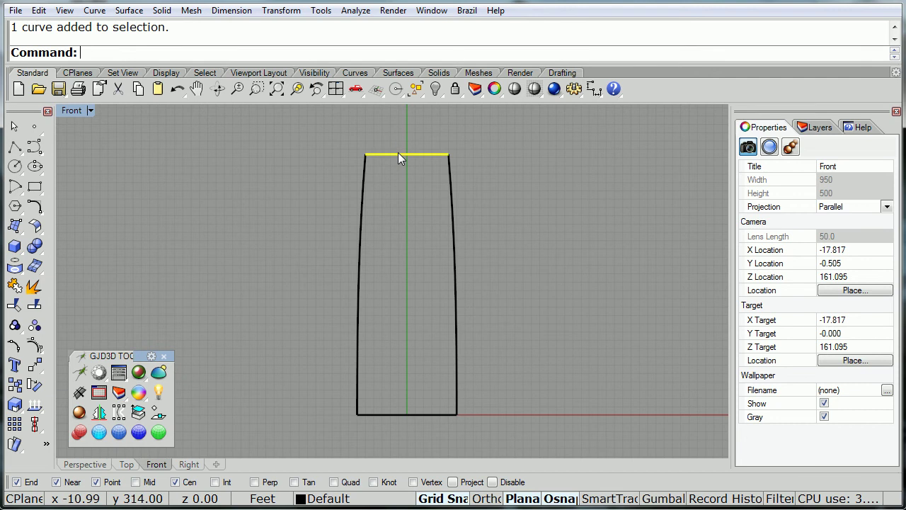
- Delete the top and bottom horizontal connecting lines
{"action": "key", "text": "Delete"}
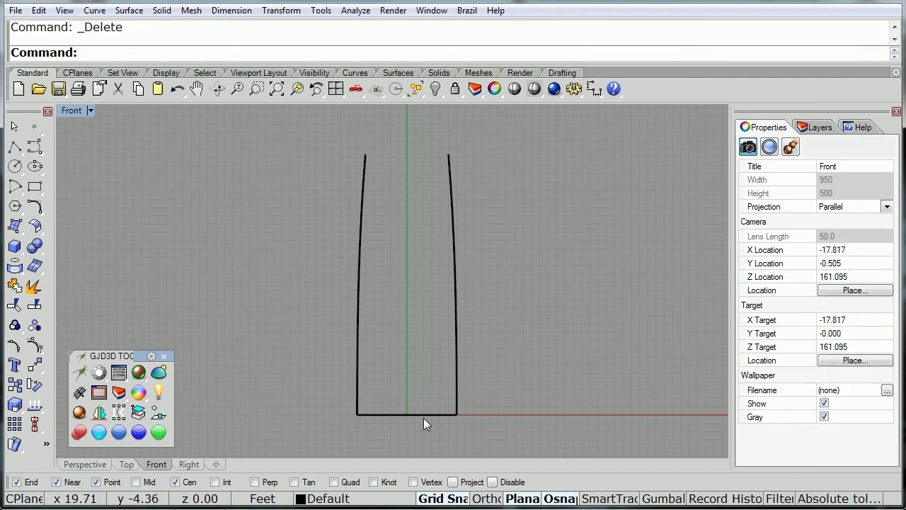
{"action": "left_click", "coordinate": [423, 415]}
{"action": "right_click_drag", "start_coordinate": [409, 294], "coordinate": [396, 281]}
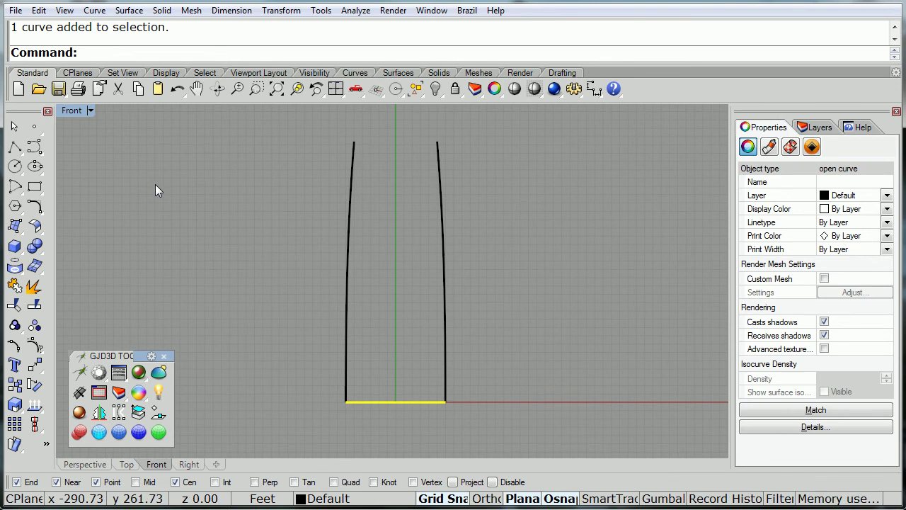
{"action": "key", "text": "Delete"}
{"action": "double_click", "coordinate": [76, 111]}
- Maximize the Top viewport and pan to frame the drawing area
{"action": "double_click", "coordinate": [74, 113]}
{"action": "scroll", "coordinate": [253, 238], "scroll_direction": "down", "scroll_amount": 10}
{"action": "right_click_drag", "start_coordinate": [252, 238], "coordinate": [392, 306]}
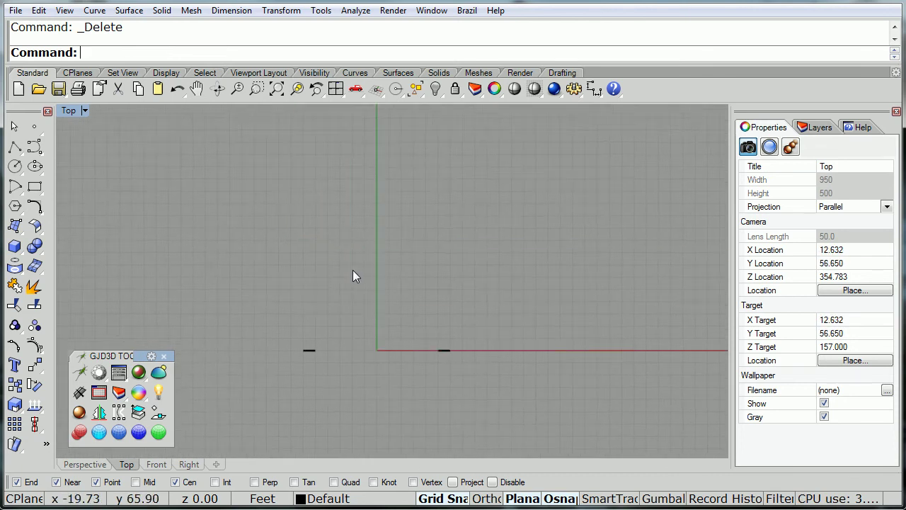
{"action": "mouse_move", "coordinate": [354, 275]}
{"action": "right_mouse_down"}
{"action": "mouse_move", "coordinate": [372, 261]}
{"action": "mouse_move", "coordinate": [368, 276]}
{"action": "right_mouse_up"}
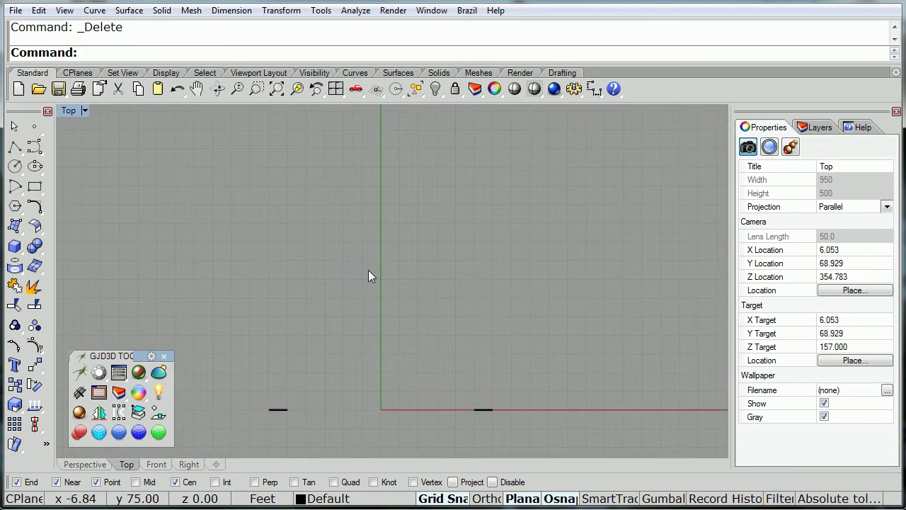
- Draw a 60 by 60 square rectangle with its first corner on the Y axis
{"action": "left_click", "coordinate": [34, 187]}
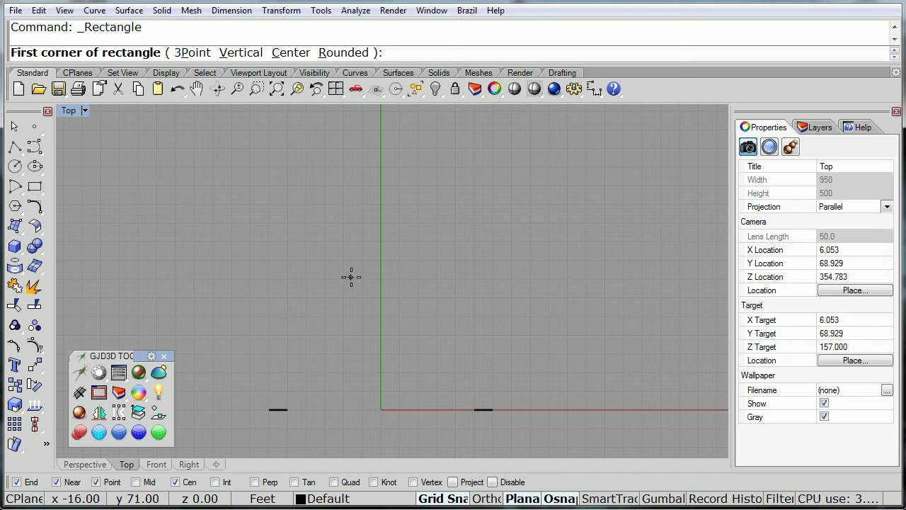
{"action": "mouse_move", "coordinate": [374, 335]}
{"action": "right_mouse_down"}
{"action": "mouse_move", "coordinate": [380, 309]}
{"action": "mouse_move", "coordinate": [378, 328]}
{"action": "right_mouse_up"}
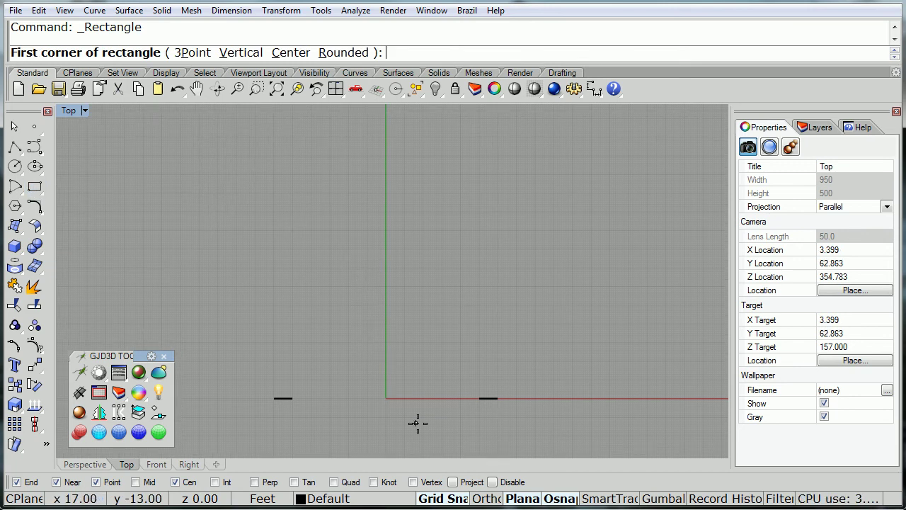
{"action": "scroll", "coordinate": [390, 320], "scroll_direction": "up", "scroll_amount": 4}
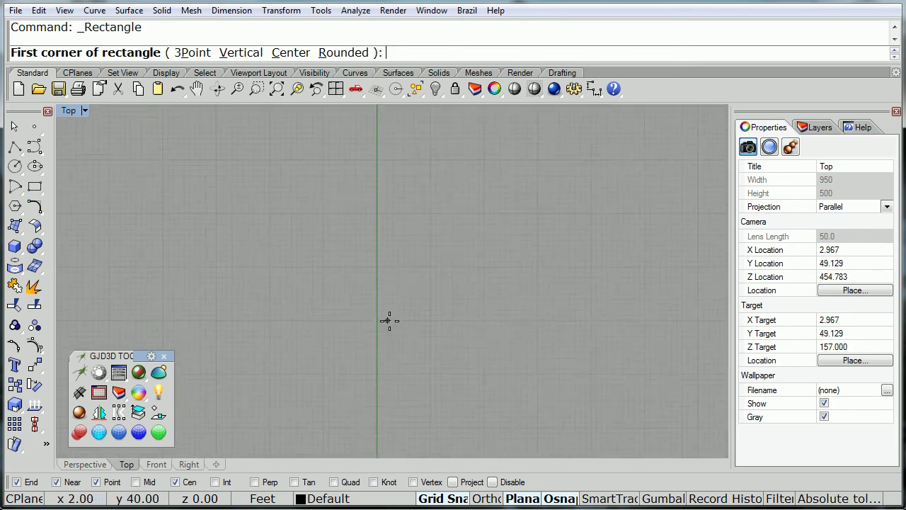
{"action": "left_click", "coordinate": [370, 238]}
{"action": "scroll", "coordinate": [477, 162], "scroll_direction": "down", "scroll_amount": 3}
{"action": "right_click_drag", "start_coordinate": [477, 162], "coordinate": [480, 256]}
{"action": "right_click_drag", "start_coordinate": [574, 168], "coordinate": [426, 234]}
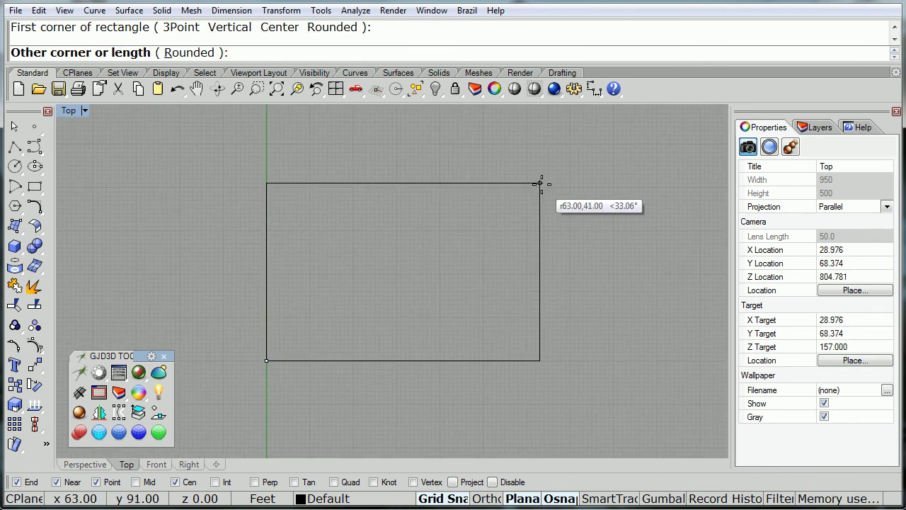
{"action": "type", "text": "60"}
{"action": "key", "text": "Return"}
{"action": "right_click_drag", "start_coordinate": [505, 139], "coordinate": [504, 194]}
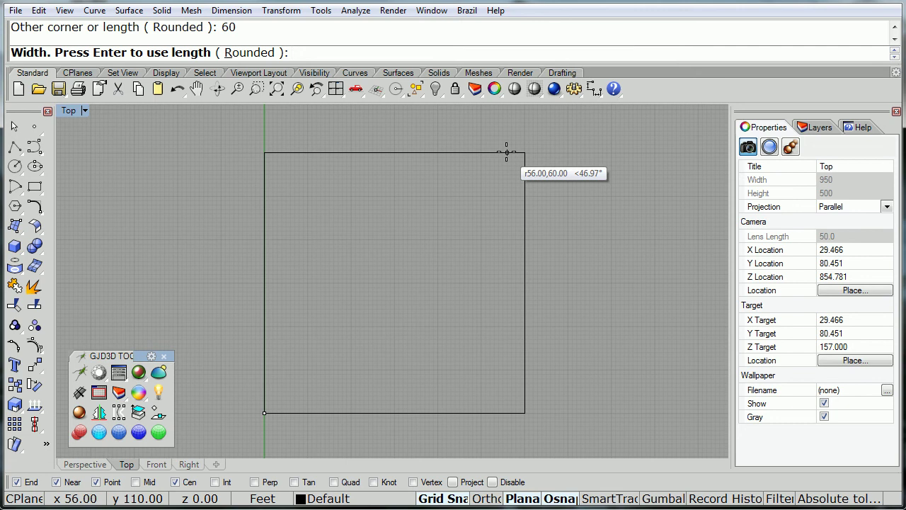
{"action": "key", "text": "Return"}
{"action": "right_click_drag", "start_coordinate": [507, 187], "coordinate": [474, 266]}
- Show the square's control points and nudge the top-left corner down three steps
{"action": "left_click", "coordinate": [287, 207]}
{"action": "left_click", "coordinate": [35, 344]}
{"action": "left_click_drag", "start_coordinate": [269, 132], "coordinate": [306, 158]}
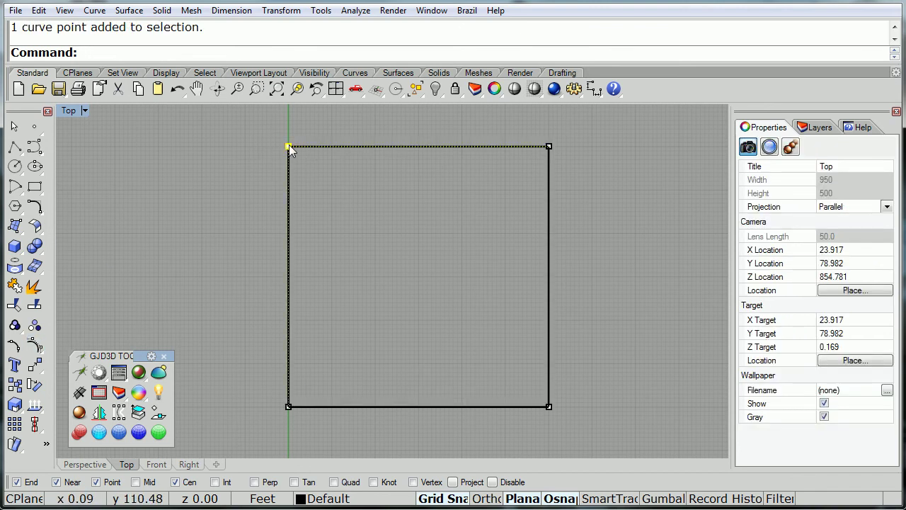
{"action": "key", "text": "alt+Down"}
{"action": "key", "text": "alt+Down"}
{"action": "key", "text": "alt+Down"}
{"action": "key", "text": "alt+Down"}
{"action": "key", "text": "alt+Down"}
{"action": "key", "text": "alt+Down"}
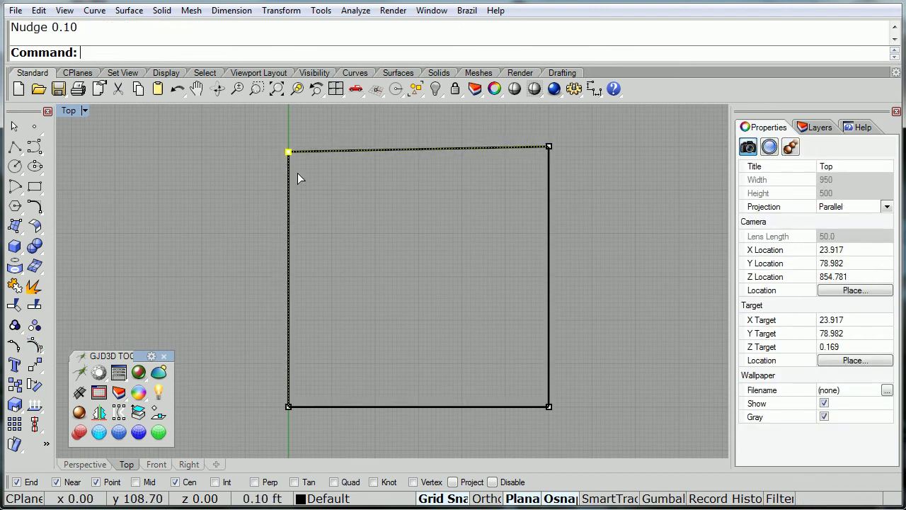
{"action": "key", "text": "alt+Down"}
{"action": "key", "text": "alt+Down"}
{"action": "key", "text": "alt+Down"}
{"action": "key", "text": "alt+Down"}
{"action": "key", "text": "alt+Down"}
{"action": "key", "text": "alt+Down"}
{"action": "key", "text": "alt+Down"}
{"action": "key", "text": "alt+Down"}
{"action": "key", "text": "alt+Down"}
{"action": "key", "text": "alt+Down"}
{"action": "key", "text": "alt+Down"}
{"action": "key", "text": "alt+Down"}
{"action": "key", "text": "alt+Down"}
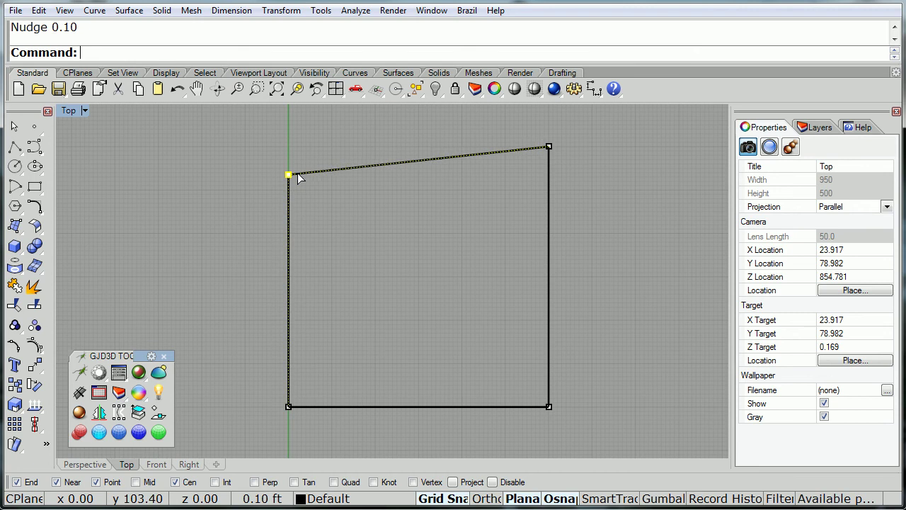
{"action": "key", "text": "alt+Down"}
{"action": "key", "text": "alt+Down"}
{"action": "key", "text": "alt+Down"}
{"action": "key", "text": "alt+Down"}
{"action": "key", "text": "alt+Down"}
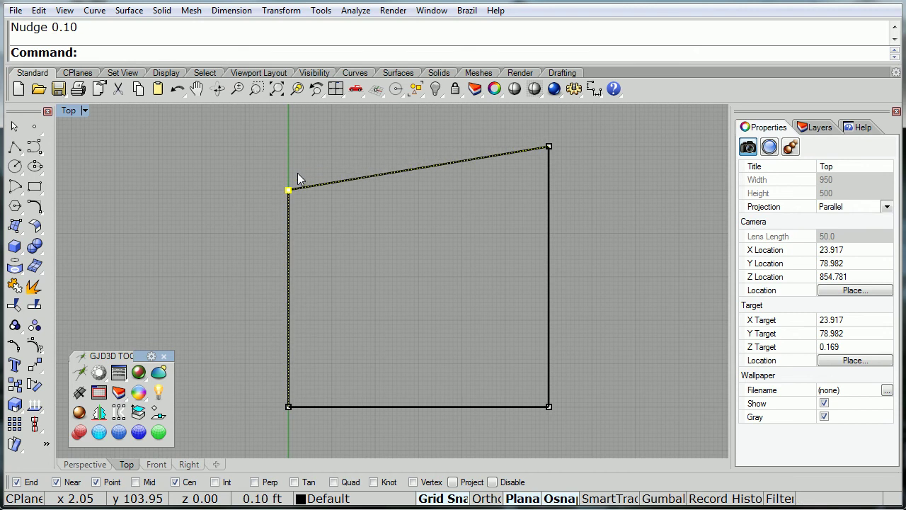
{"action": "left_click", "coordinate": [268, 371]}
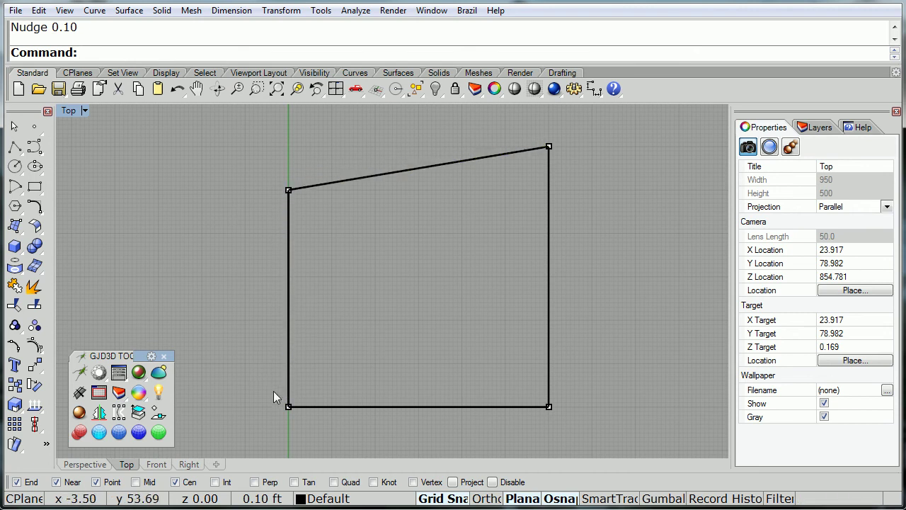
- Nudge the bottom-left corner upward so the left edge is shorter than the right
{"action": "left_click_drag", "start_coordinate": [298, 407], "coordinate": [305, 414]}
{"action": "key", "text": "alt+Up"}
{"action": "key", "text": "alt+Up"}
{"action": "key", "text": "alt+Up"}
{"action": "key", "text": "alt+Up"}
{"action": "key", "text": "alt+Up"}
{"action": "key", "text": "alt+Up"}
{"action": "key", "text": "alt+Up"}
{"action": "key", "text": "alt+Up"}
{"action": "key", "text": "alt+Up"}
{"action": "key", "text": "alt+Up"}
{"action": "key", "text": "alt+Up"}
{"action": "key", "text": "alt+Up"}
{"action": "key", "text": "alt+Up"}
{"action": "key", "text": "alt+Up"}
{"action": "key", "text": "alt+Up"}
{"action": "key", "text": "alt+Up"}
{"action": "key", "text": "alt+Up"}
{"action": "key", "text": "alt+Up"}
{"action": "key", "text": "alt+Up"}
{"action": "key", "text": "alt+Up"}
{"action": "key", "text": "alt+Up"}
{"action": "key", "text": "alt+Up"}
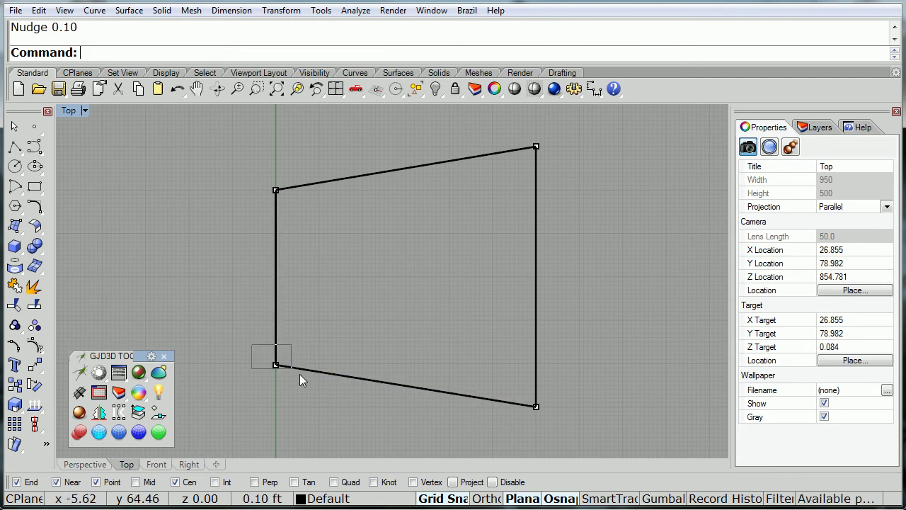
{"action": "left_click_drag", "start_coordinate": [302, 377], "coordinate": [303, 377]}
{"action": "key", "text": "alt+Down"}
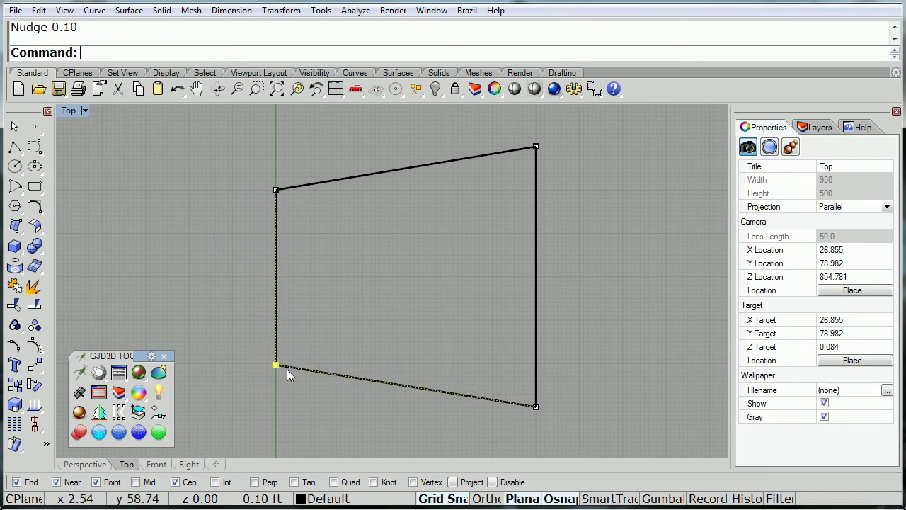
{"action": "key", "text": "alt+Down"}
{"action": "key", "text": "alt+Down"}
{"action": "key", "text": "alt+Down"}
{"action": "key", "text": "Right"}
{"action": "key", "text": "Up"}
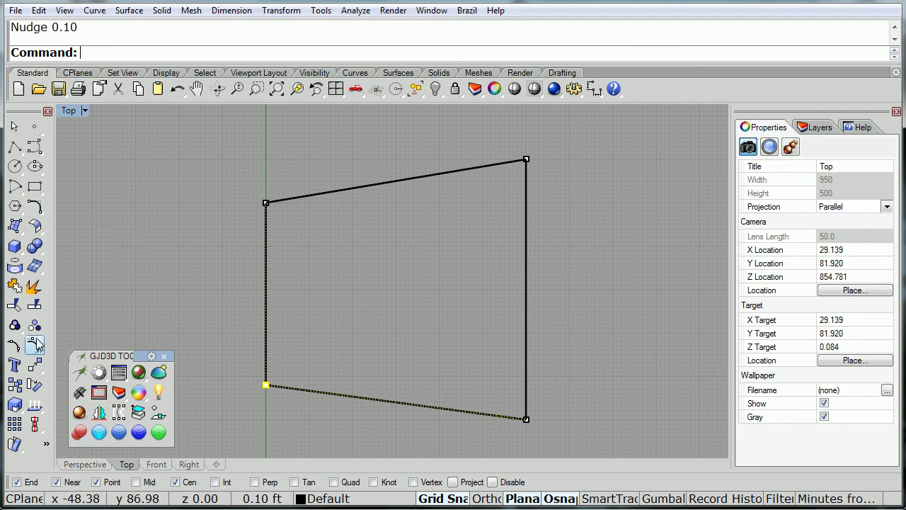
{"action": "key", "text": "Delete"}
{"action": "key", "text": "Left"}
{"action": "key", "text": "Down"}
- Draw a closed control-point curve through the trapezoid's four corners, starting and ending top-left
{"action": "left_click", "coordinate": [34, 146]}
{"action": "left_click", "coordinate": [275, 197]}
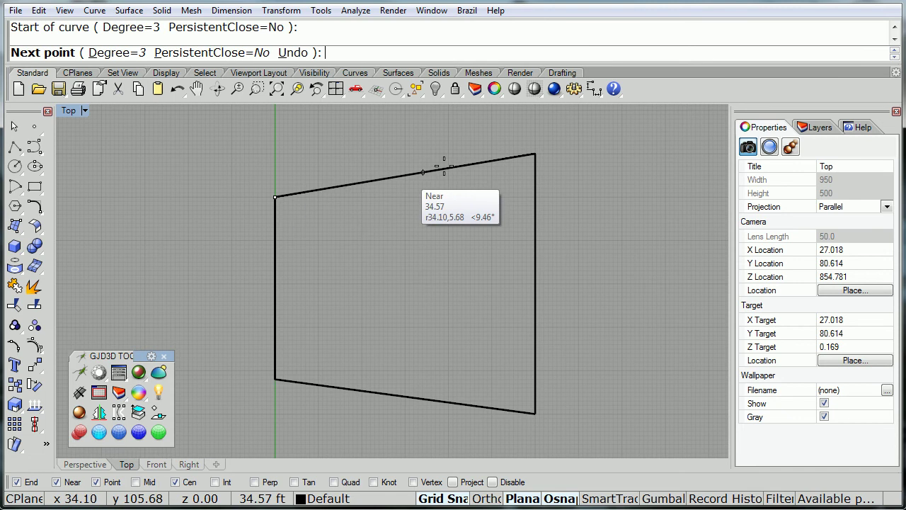
{"action": "left_click", "coordinate": [534, 153]}
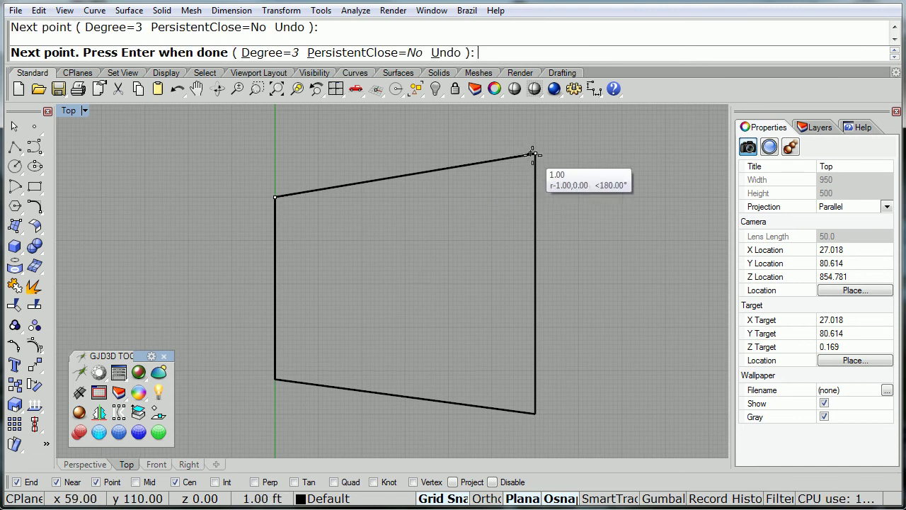
{"action": "left_click", "coordinate": [535, 412]}
{"action": "left_click", "coordinate": [282, 379]}
{"action": "left_click", "coordinate": [271, 198]}
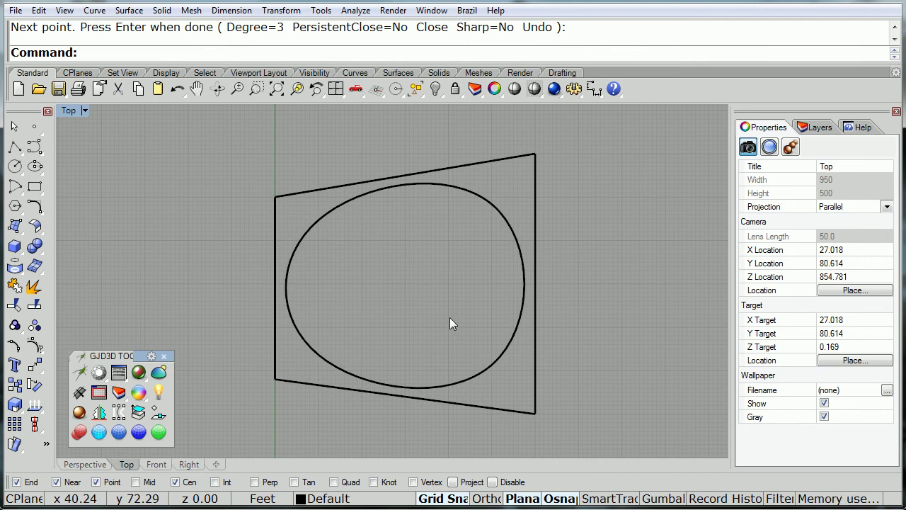
{"action": "right_click_drag", "start_coordinate": [471, 311], "coordinate": [417, 227]}
- Delete the trapezoid, then nudge the curve's upper points down and lower points up to flatten it
{"action": "left_click", "coordinate": [407, 167]}
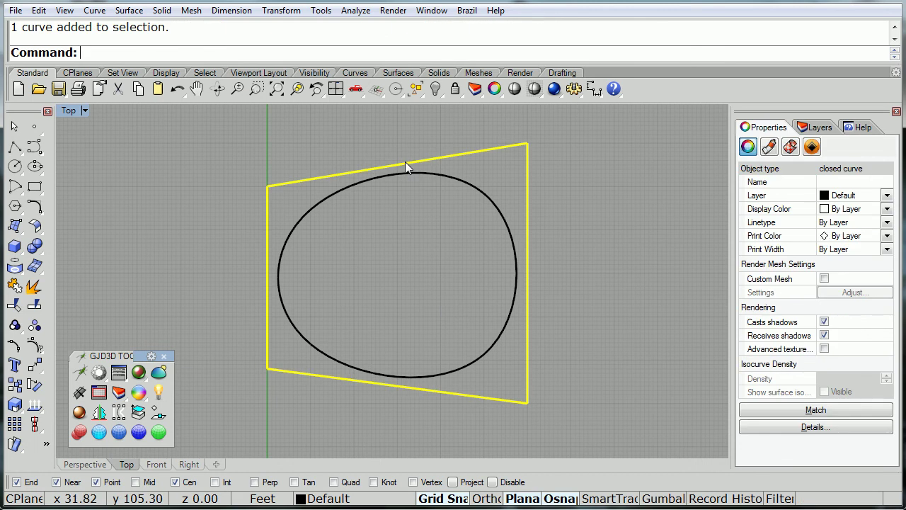
{"action": "key", "text": "Delete"}
{"action": "left_click", "coordinate": [400, 173]}
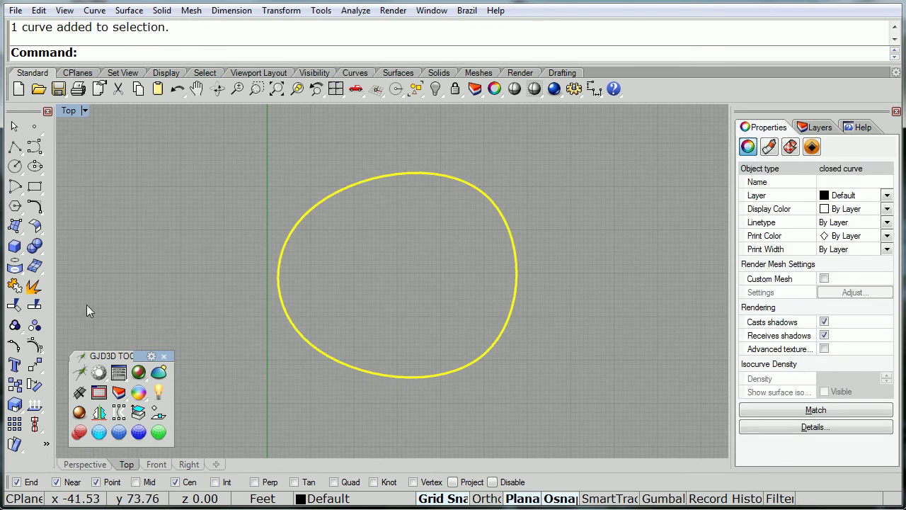
{"action": "left_click", "coordinate": [34, 345]}
{"action": "left_click_drag", "start_coordinate": [208, 113], "coordinate": [584, 238]}
{"action": "key", "text": "alt+Down"}
{"action": "key", "text": "alt+Down"}
{"action": "key", "text": "alt+Down"}
{"action": "key", "text": "alt+Down"}
{"action": "key", "text": "alt+Down"}
{"action": "key", "text": "alt+Down"}
{"action": "key", "text": "alt+Down"}
{"action": "key", "text": "alt+Down"}
{"action": "key", "text": "alt+Down"}
{"action": "key", "text": "alt+Down"}
{"action": "key", "text": "alt+Down"}
{"action": "key", "text": "alt+Down"}
{"action": "key", "text": "alt+Down"}
{"action": "key", "text": "alt+Down"}
{"action": "key", "text": "alt+Down"}
{"action": "key", "text": "alt+Down"}
{"action": "key", "text": "alt+Down"}
{"action": "key", "text": "alt+Down"}
{"action": "key", "text": "alt+Down"}
{"action": "key", "text": "alt+Down"}
{"action": "key", "text": "alt+Down"}
{"action": "key", "text": "alt+Down"}
{"action": "key", "text": "alt+Down"}
{"action": "left_click", "coordinate": [238, 342]}
{"action": "left_click_drag", "start_coordinate": [238, 342], "coordinate": [564, 418]}
{"action": "key", "text": "alt+Up"}
{"action": "key", "text": "alt+Up"}
{"action": "key", "text": "alt+Up"}
{"action": "key", "text": "alt+Up"}
{"action": "key", "text": "alt+Up"}
{"action": "key", "text": "alt+Up"}
{"action": "key", "text": "alt+Up"}
{"action": "key", "text": "alt+Up"}
{"action": "key", "text": "alt+Up"}
{"action": "key", "text": "alt+Up"}
{"action": "key", "text": "alt+Up"}
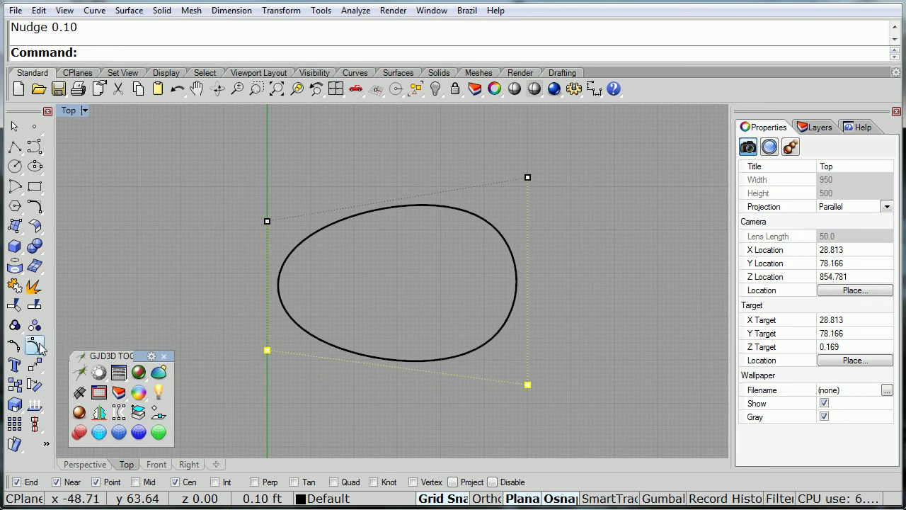
{"action": "right_click", "coordinate": [34, 344]}
{"action": "right_click_drag", "start_coordinate": [331, 283], "coordinate": [387, 262]}
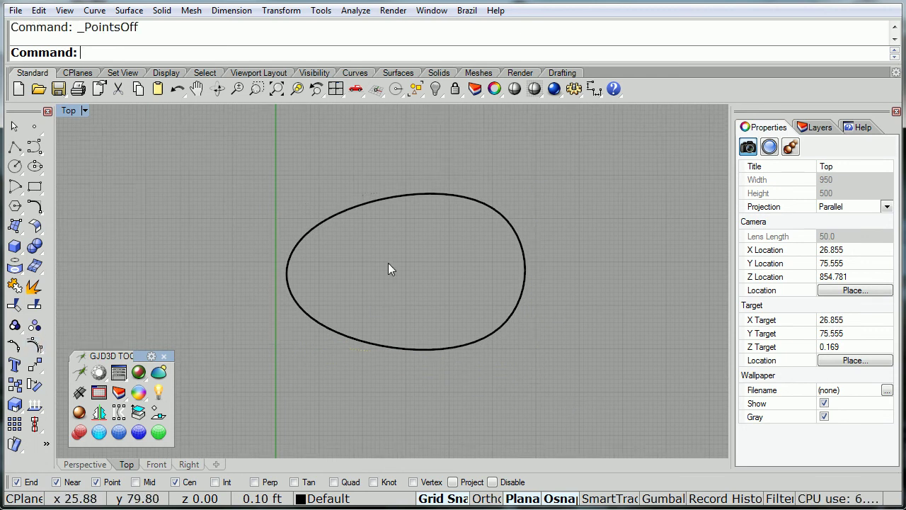
- Maximize the Perspective view, orbit around the scene, and select the egg-shaped curve
{"action": "double_click", "coordinate": [71, 111]}
{"action": "double_click", "coordinate": [420, 111]}
{"action": "right_click_drag", "start_coordinate": [326, 342], "coordinate": [423, 382]}
{"action": "scroll", "coordinate": [424, 373], "scroll_direction": "up", "scroll_amount": 3}
{"action": "left_click", "coordinate": [428, 351]}
{"action": "scroll", "coordinate": [425, 357], "scroll_direction": "up", "scroll_amount": 3}
{"action": "right_click_drag", "start_coordinate": [413, 373], "coordinate": [488, 347]}
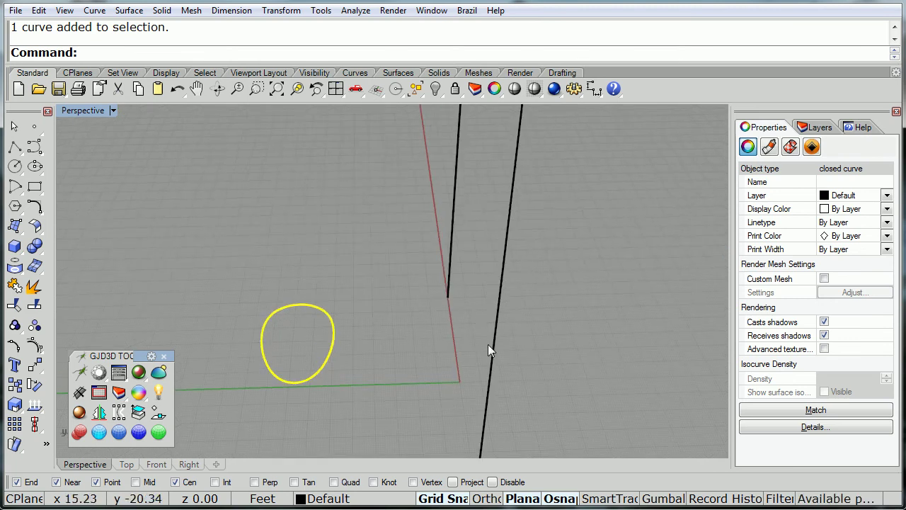
- Orient the curve with 3D scaling onto the bottom ends of the two conic curves
{"action": "left_click", "coordinate": [38, 363]}
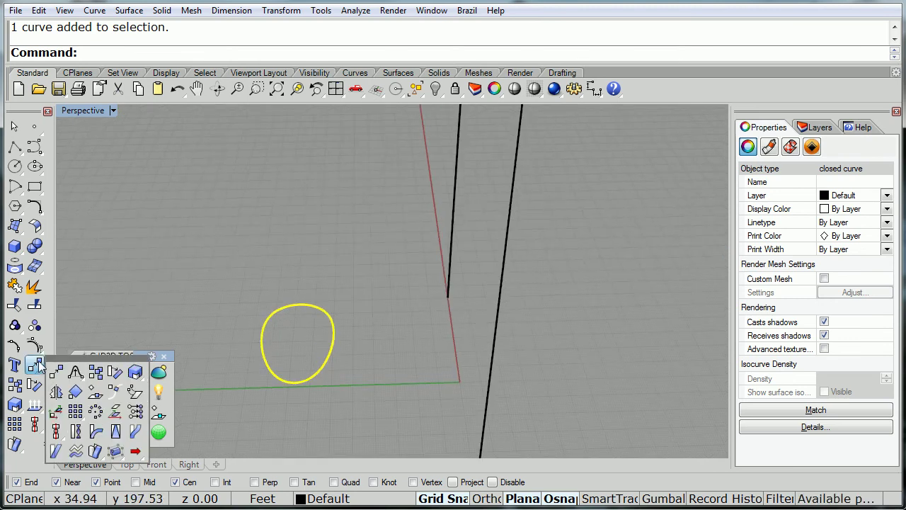
{"action": "left_click", "coordinate": [75, 394]}
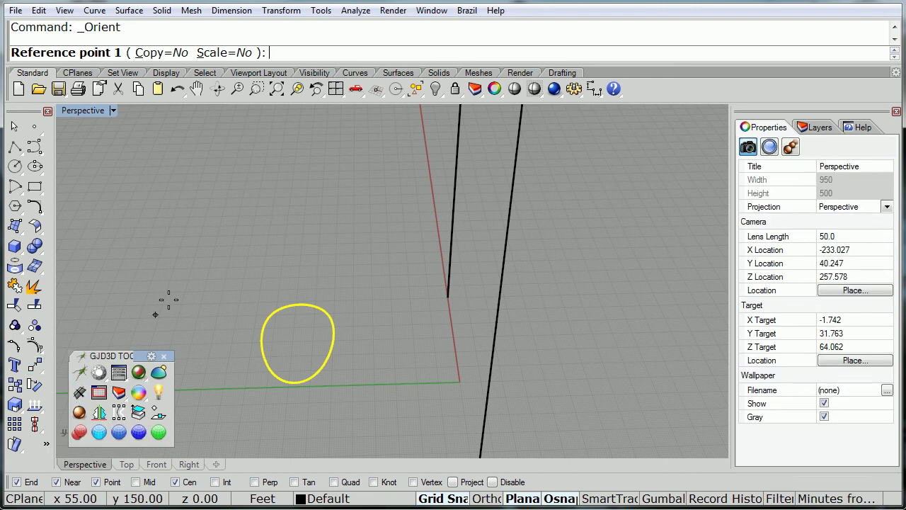
{"action": "left_click", "coordinate": [223, 53]}
{"action": "left_click", "coordinate": [152, 54]}
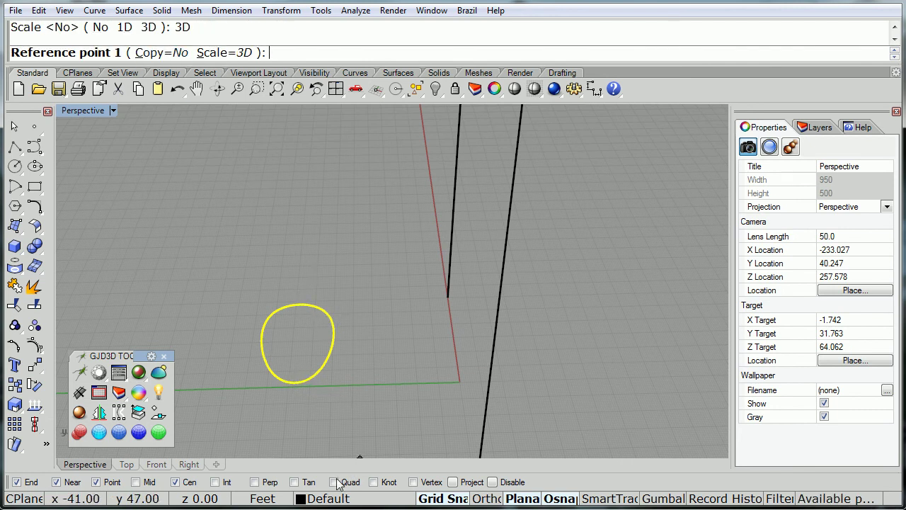
{"action": "left_click", "coordinate": [294, 381]}
{"action": "left_click", "coordinate": [300, 305]}
{"action": "right_click_drag", "start_coordinate": [385, 364], "coordinate": [472, 403]}
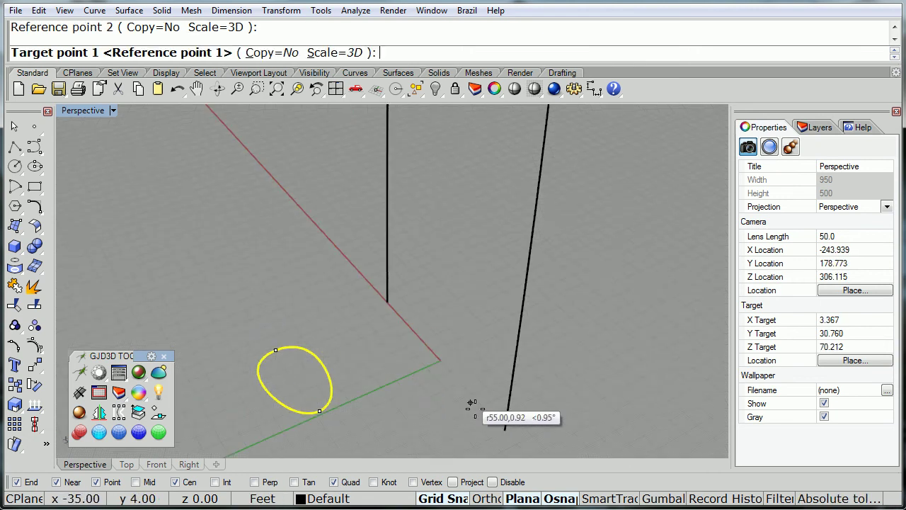
{"action": "left_click", "coordinate": [504, 430]}
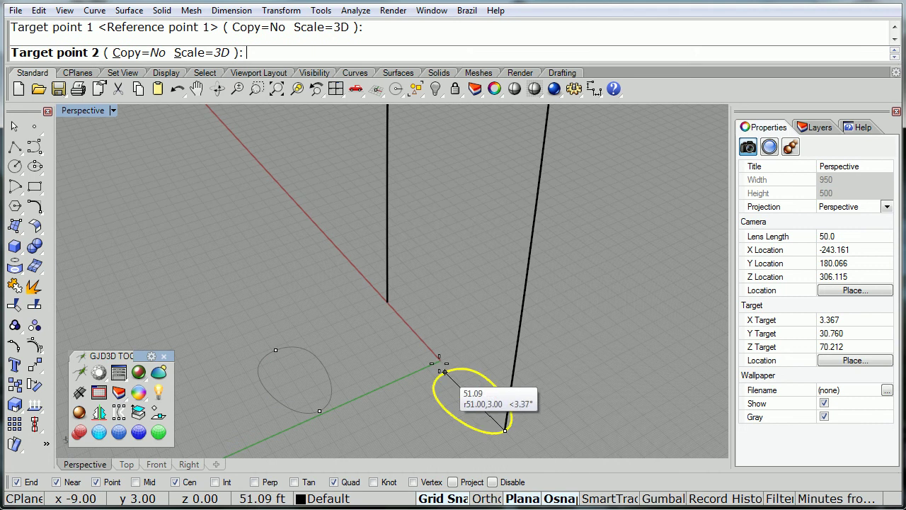
{"action": "left_click", "coordinate": [388, 302]}
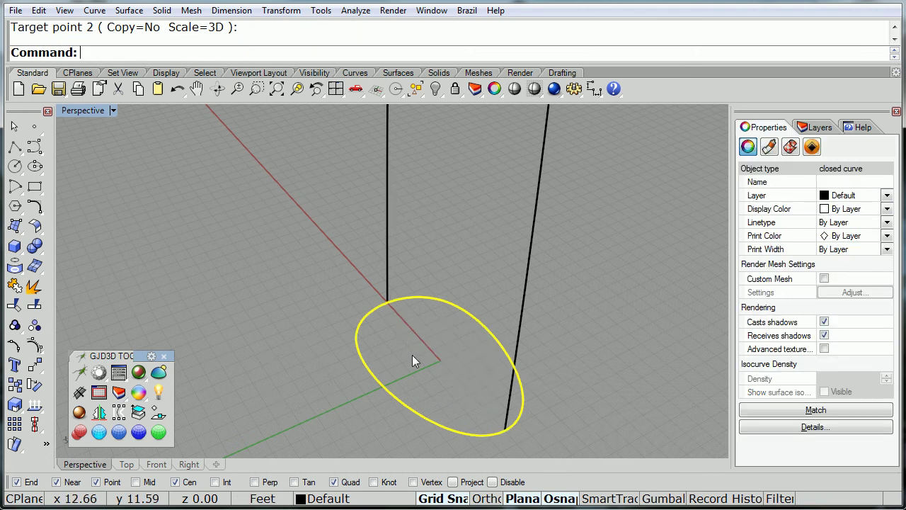
{"action": "right_click_drag", "start_coordinate": [371, 359], "coordinate": [501, 222]}
- Start Sweep 2 Rails with both vertical lines as rails and the ellipse as cross section
{"action": "key", "text": "Escape"}
{"action": "key", "text": "F11"}
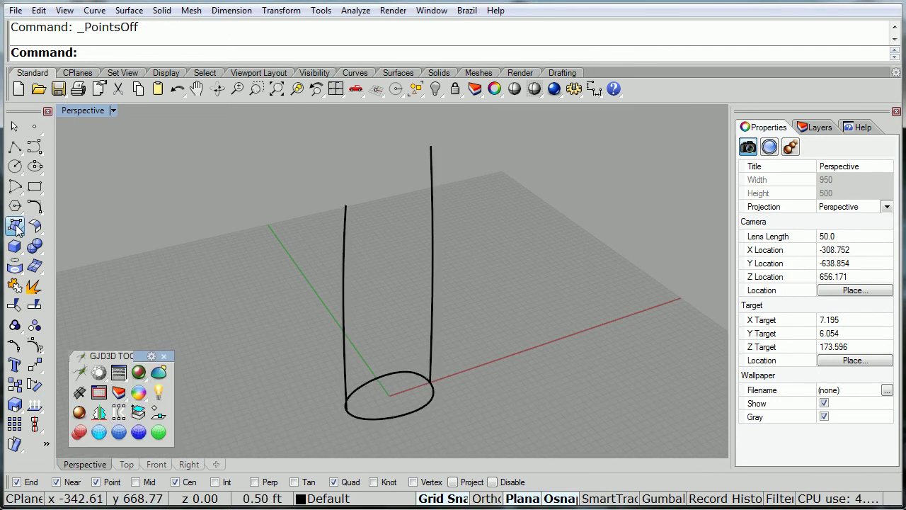
{"action": "left_click", "coordinate": [17, 227]}
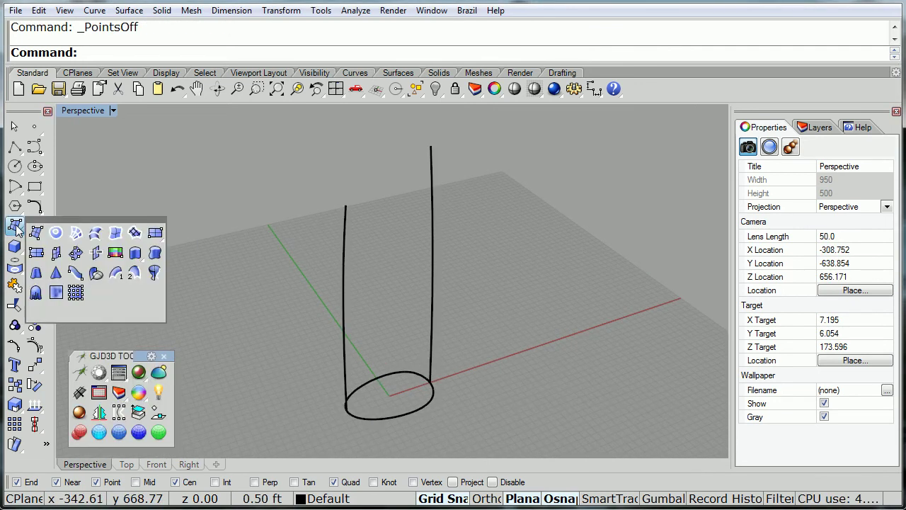
{"action": "left_click", "coordinate": [134, 274]}
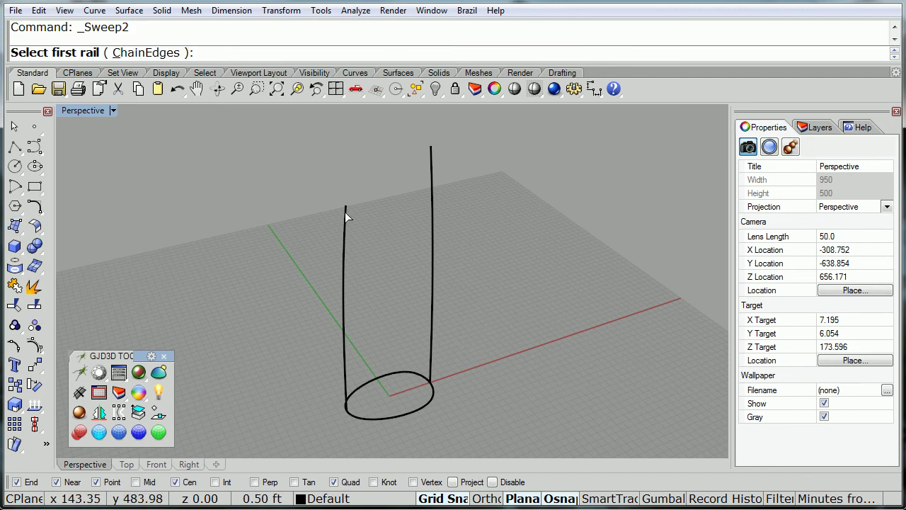
{"action": "left_click", "coordinate": [344, 366]}
{"action": "left_click", "coordinate": [430, 350]}
{"action": "left_click", "coordinate": [427, 403]}
{"action": "right_click", "coordinate": [479, 337]}
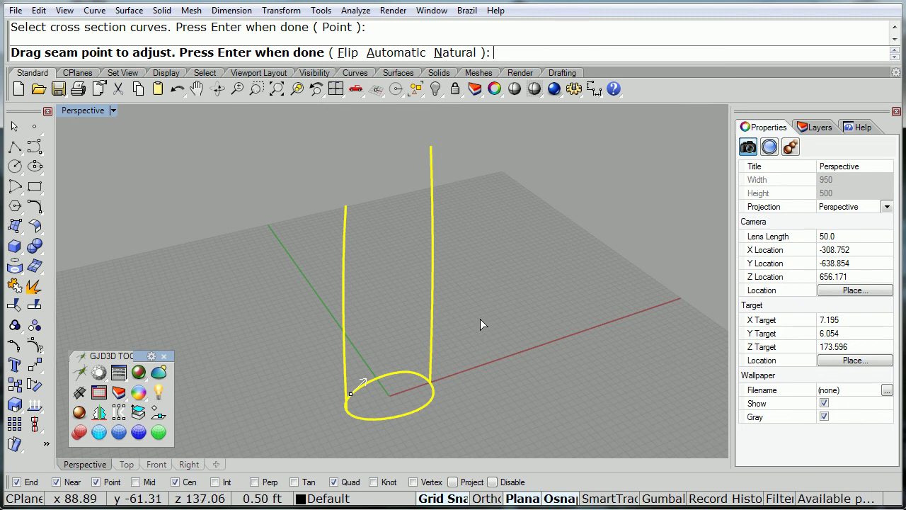
- Move the ellipse's seam to its quadrant point and create the swept tower surface
{"action": "right_click_drag", "start_coordinate": [429, 360], "coordinate": [399, 415]}
{"action": "left_click_drag", "start_coordinate": [392, 423], "coordinate": [414, 423]}
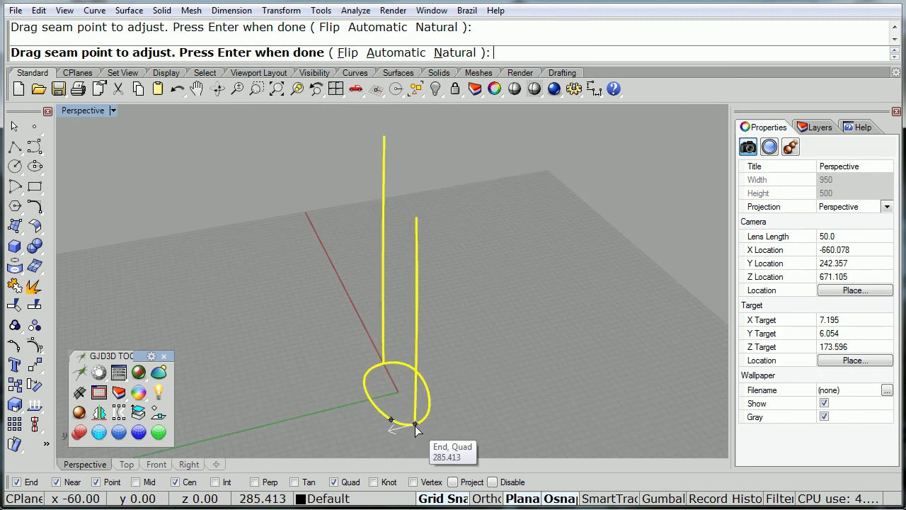
{"action": "key", "text": "Return"}
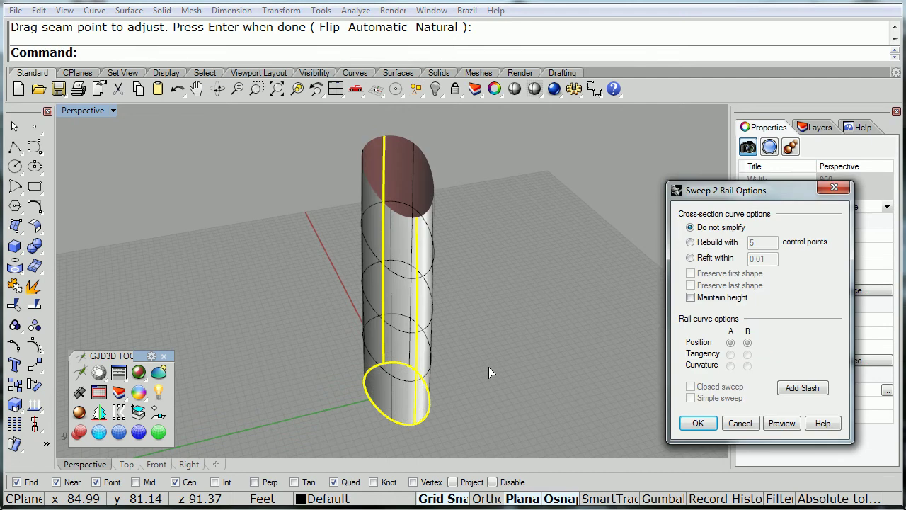
{"action": "right_click_drag", "start_coordinate": [512, 346], "coordinate": [411, 333]}
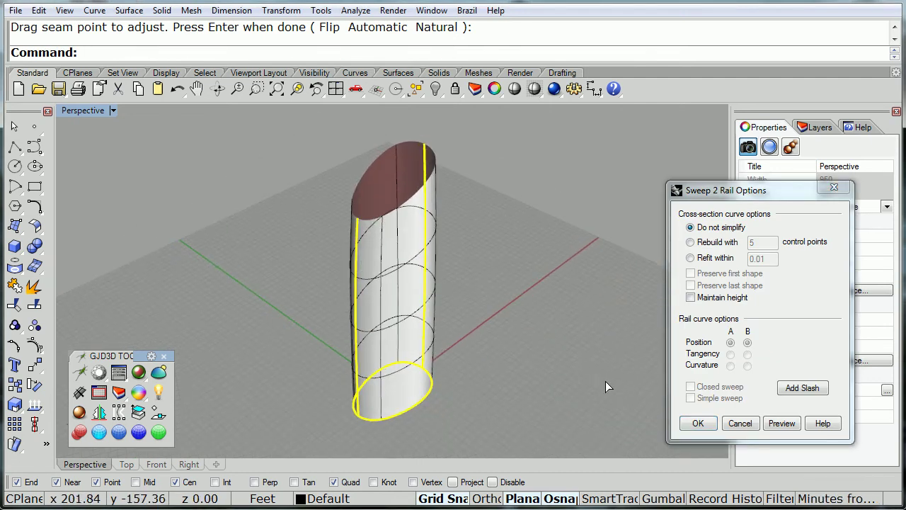
{"action": "left_click", "coordinate": [697, 423]}
{"action": "right_click_drag", "start_coordinate": [582, 380], "coordinate": [469, 356]}
- Create a planar surface from the tower's slanted top edge
{"action": "left_click", "coordinate": [401, 301]}
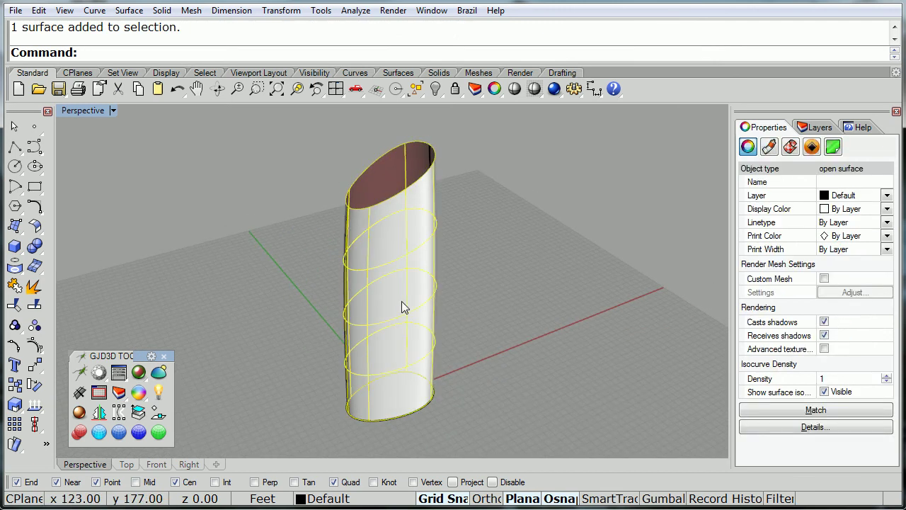
{"action": "key", "text": "Escape"}
{"action": "left_click", "coordinate": [16, 225]}
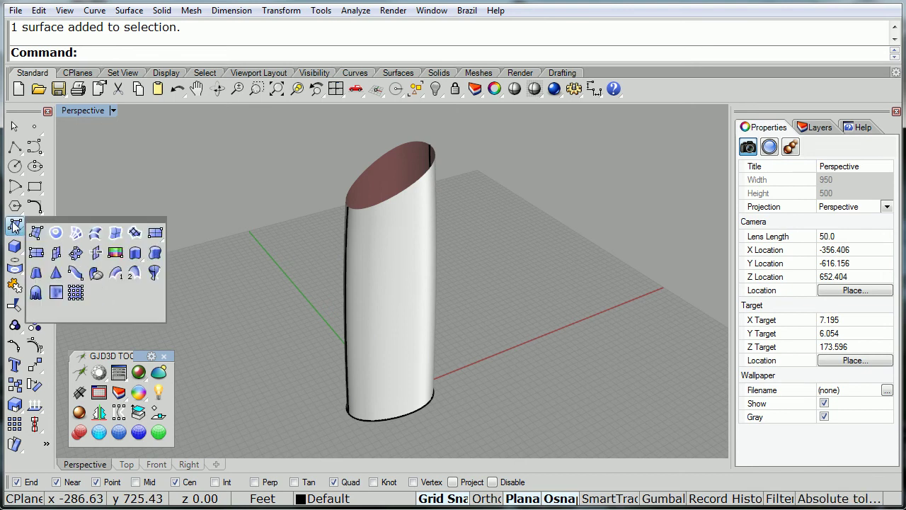
{"action": "left_click", "coordinate": [56, 234]}
{"action": "left_click", "coordinate": [366, 208]}
{"action": "key", "text": "Return"}
{"action": "right_click_drag", "start_coordinate": [302, 247], "coordinate": [363, 204]}
- Join the new top surface with the swept side surface
{"action": "left_click", "coordinate": [381, 191]}
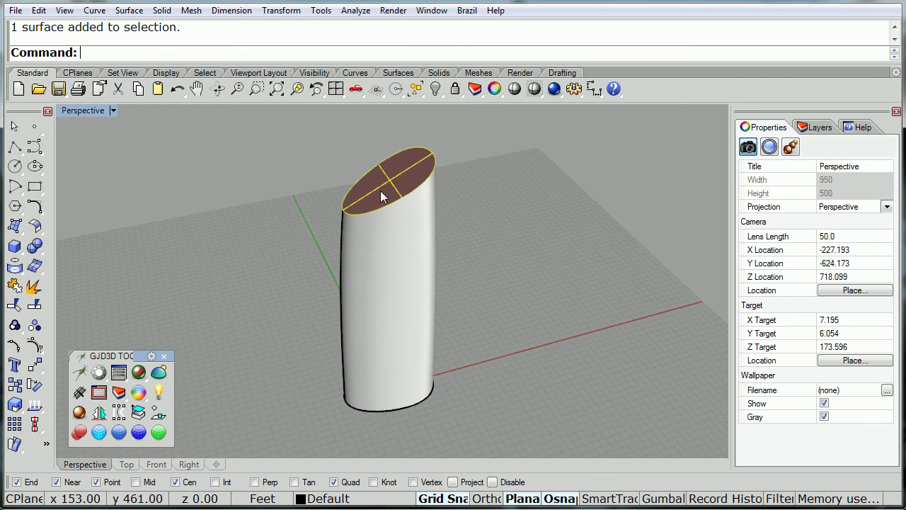
{"action": "left_click", "coordinate": [382, 235], "text": "shift"}
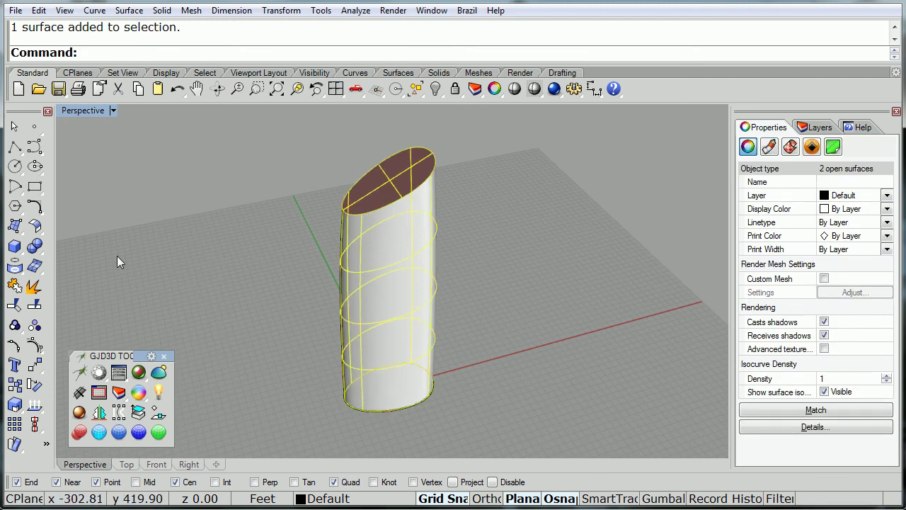
{"action": "left_click", "coordinate": [17, 287]}
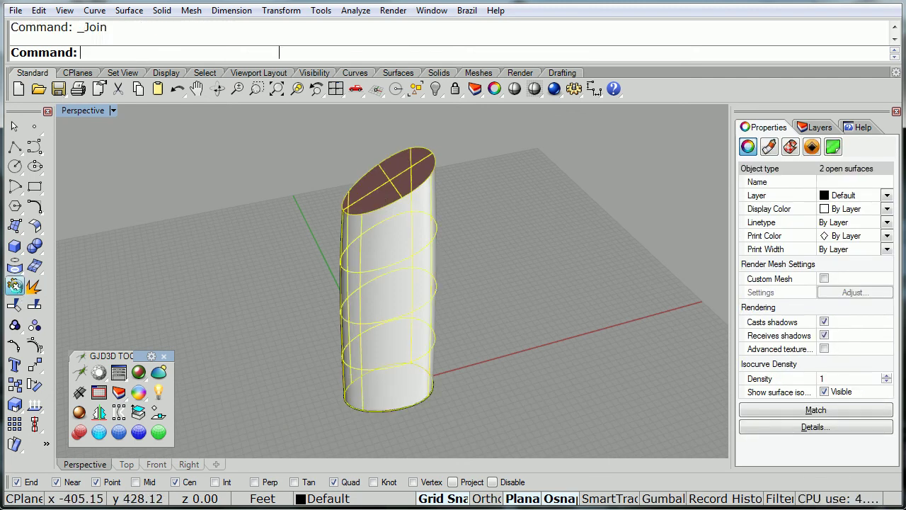
{"action": "right_click_drag", "start_coordinate": [214, 247], "coordinate": [330, 287]}
- Cap the joined tower's open bottom to make it a closed solid
{"action": "left_click", "coordinate": [399, 313]}
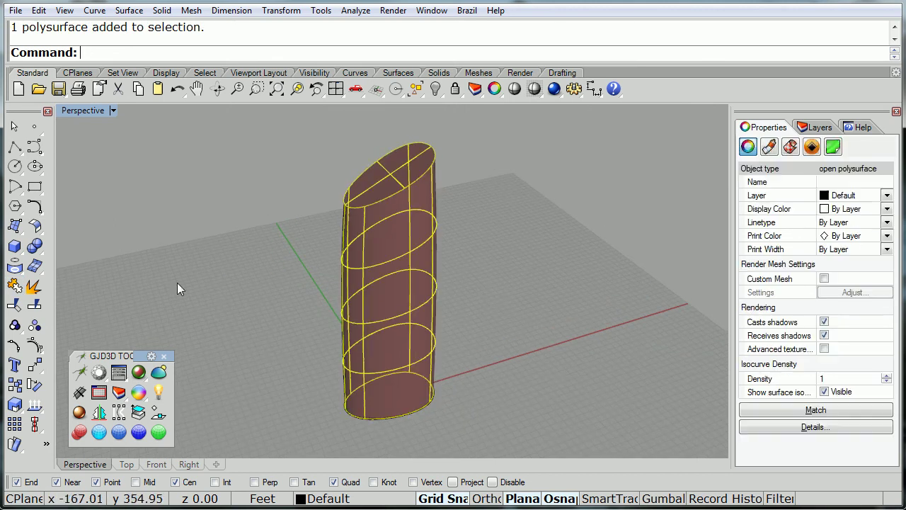
{"action": "left_click", "coordinate": [36, 246]}
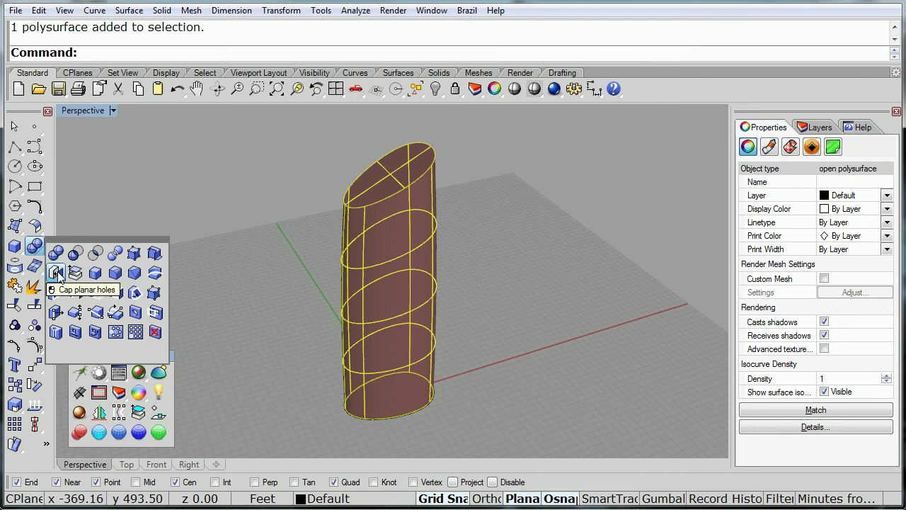
{"action": "left_click", "coordinate": [55, 273]}
{"action": "left_click", "coordinate": [243, 285]}
{"action": "right_click_drag", "start_coordinate": [243, 285], "coordinate": [529, 281]}
{"action": "left_click", "coordinate": [402, 246]}
{"action": "key", "text": "Escape"}
{"action": "key", "text": "ctrl+shift+e"}
{"action": "mouse_move", "coordinate": [345, 271]}
{"action": "right_mouse_down"}
{"action": "mouse_move", "coordinate": [491, 255]}
{"action": "mouse_move", "coordinate": [546, 229]}
{"action": "mouse_move", "coordinate": [431, 272]}
{"action": "mouse_move", "coordinate": [202, 265]}
{"action": "mouse_move", "coordinate": [356, 273]}
{"action": "mouse_move", "coordinate": [349, 282]}
{"action": "right_mouse_up"}
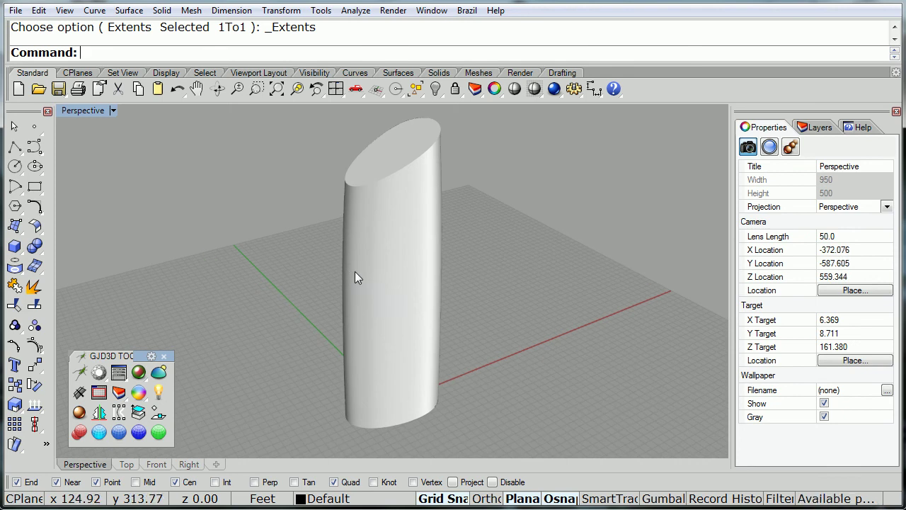
- Hide the top and bottom cap surfaces, then select the curved side surface
{"action": "left_click", "coordinate": [391, 161]}
{"action": "right_click_drag", "start_coordinate": [420, 327], "coordinate": [429, 386]}
{"action": "left_click", "coordinate": [427, 387], "text": "shift"}
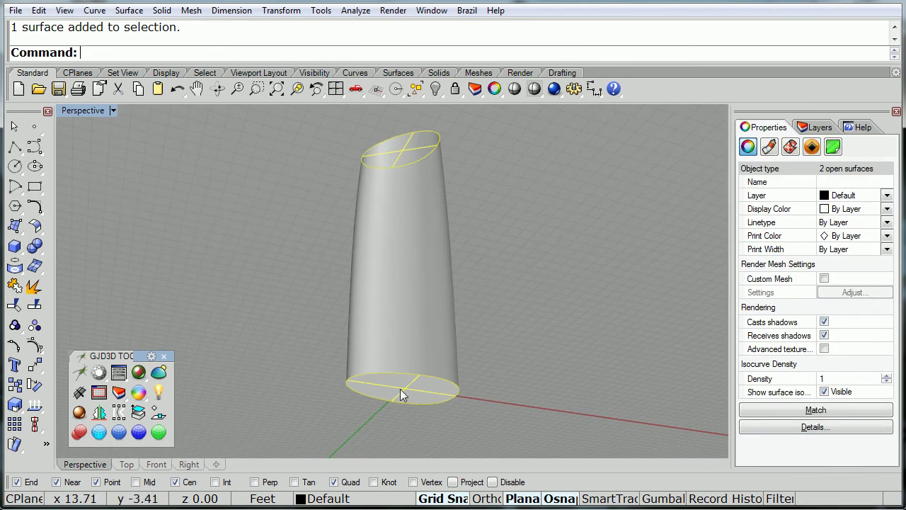
{"action": "left_click", "coordinate": [436, 89]}
{"action": "right_click_drag", "start_coordinate": [303, 198], "coordinate": [372, 297]}
{"action": "left_click", "coordinate": [392, 279]}
{"action": "scroll", "coordinate": [417, 270], "scroll_direction": "down", "scroll_amount": 3}
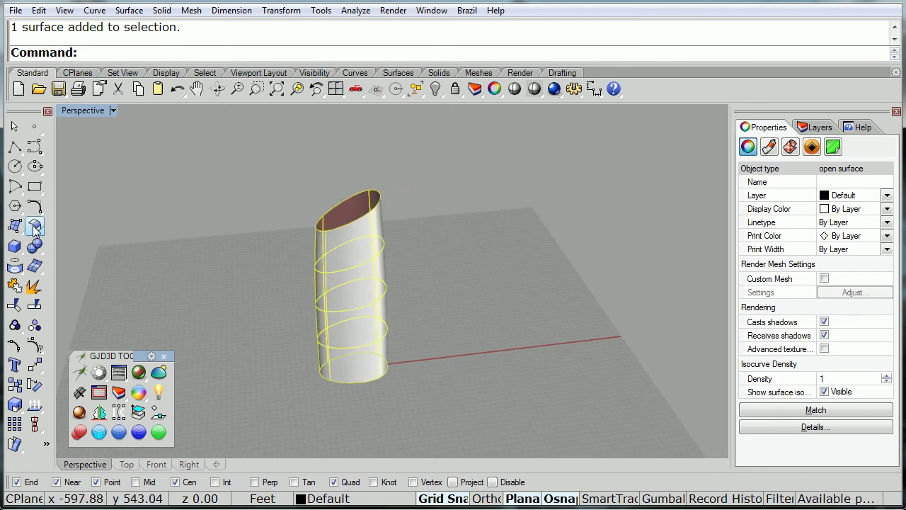
- Create UV curves from the tower's side surface to get a flat rectangular outline
{"action": "left_click", "coordinate": [14, 266]}
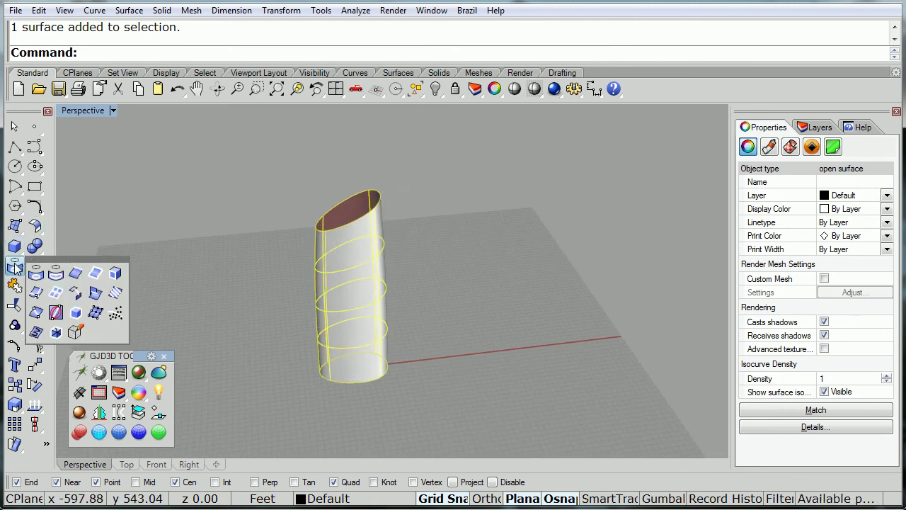
{"action": "left_click", "coordinate": [36, 332]}
{"action": "key", "text": "Return"}
{"action": "right_click_drag", "start_coordinate": [405, 297], "coordinate": [495, 312]}
{"action": "key", "text": "Escape"}
- In the maximized Top view, drag the flat rectangle up and right, away from the ellipse
{"action": "double_click", "coordinate": [83, 111]}
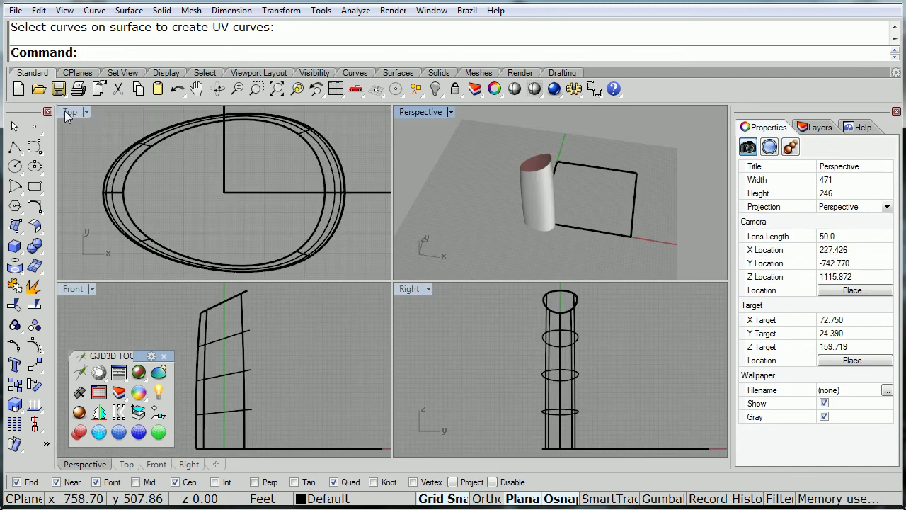
{"action": "double_click", "coordinate": [71, 110]}
{"action": "scroll", "coordinate": [339, 289], "scroll_direction": "down", "scroll_amount": 3}
{"action": "right_click_drag", "start_coordinate": [339, 290], "coordinate": [294, 351]}
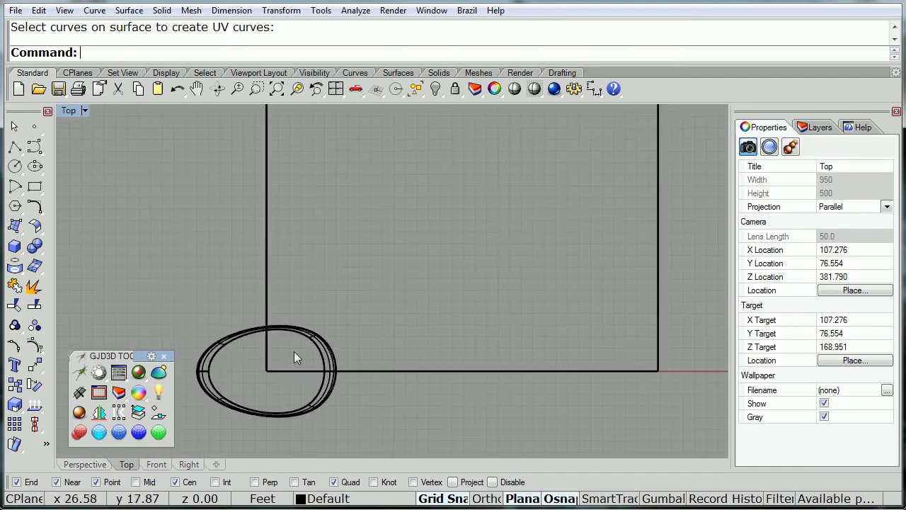
{"action": "scroll", "coordinate": [283, 364], "scroll_direction": "up", "scroll_amount": 3}
{"action": "left_click", "coordinate": [269, 378]}
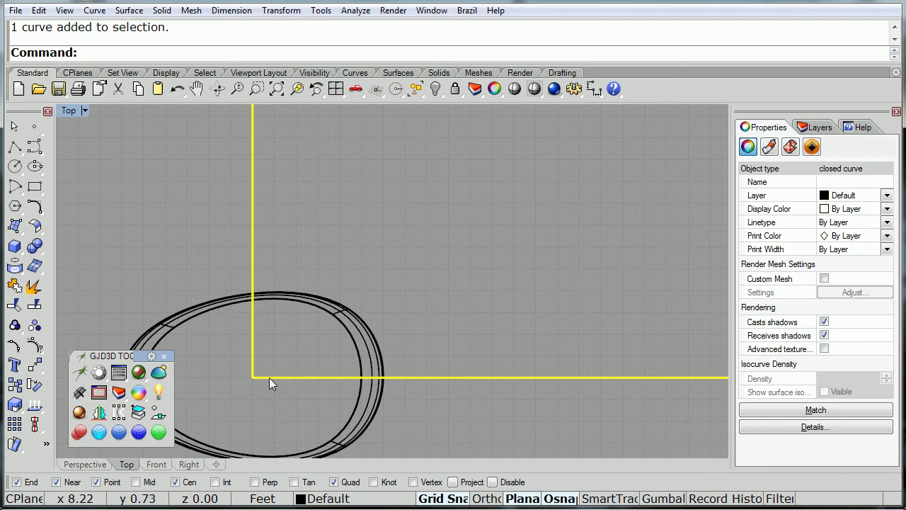
{"action": "left_click_drag", "start_coordinate": [253, 377], "coordinate": [384, 265]}
{"action": "scroll", "coordinate": [385, 274], "scroll_direction": "up", "scroll_amount": 2}
{"action": "scroll", "coordinate": [387, 269], "scroll_direction": "up", "scroll_amount": 1}
{"action": "scroll", "coordinate": [379, 276], "scroll_direction": "down", "scroll_amount": 5}
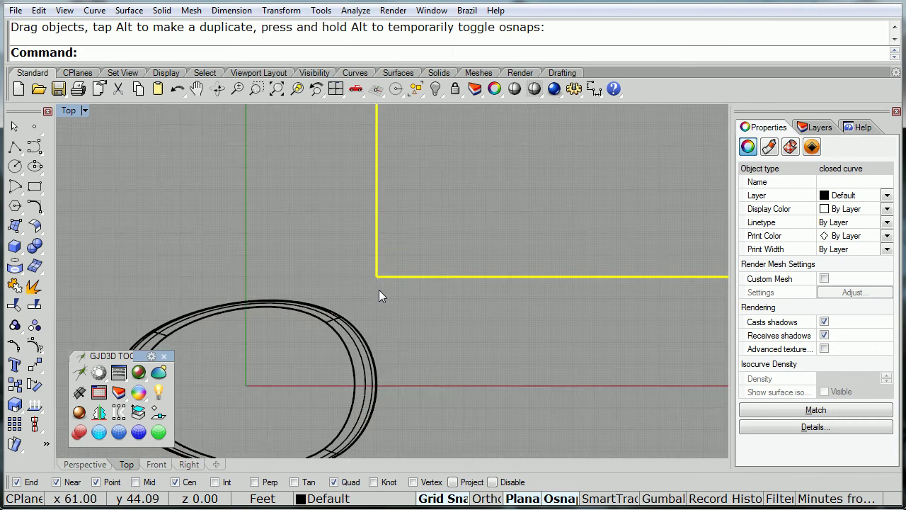
{"action": "right_click_drag", "start_coordinate": [495, 262], "coordinate": [429, 335]}
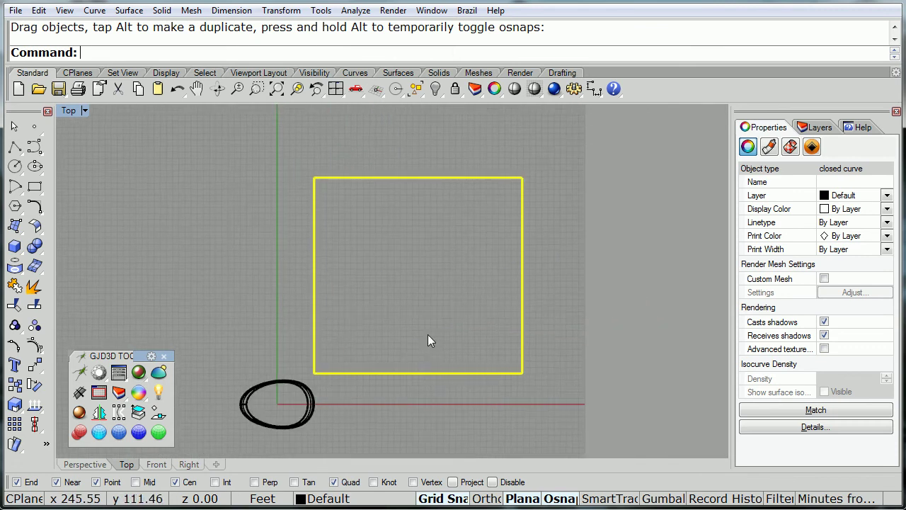
- Maximize the Top view again and undo the last rectangle change
{"action": "left_click", "coordinate": [297, 309]}
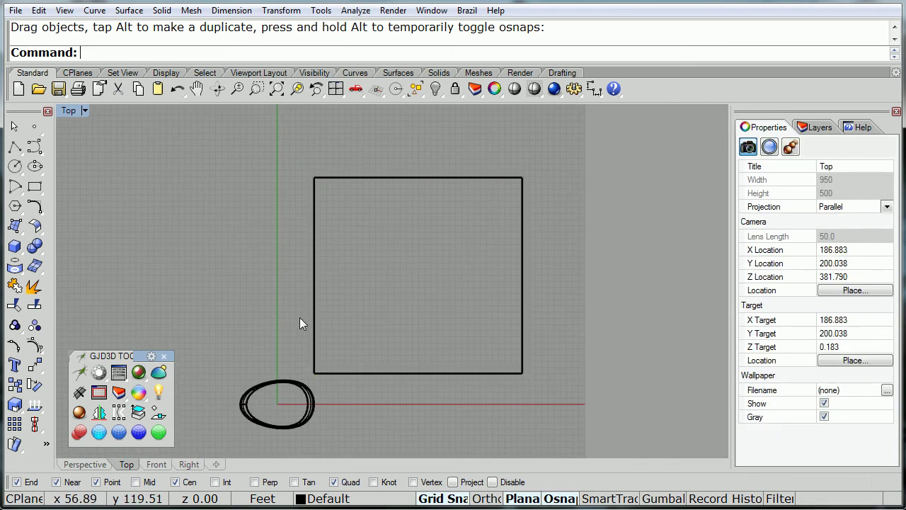
{"action": "double_click", "coordinate": [71, 111]}
{"action": "key", "text": "ctrl+z"}
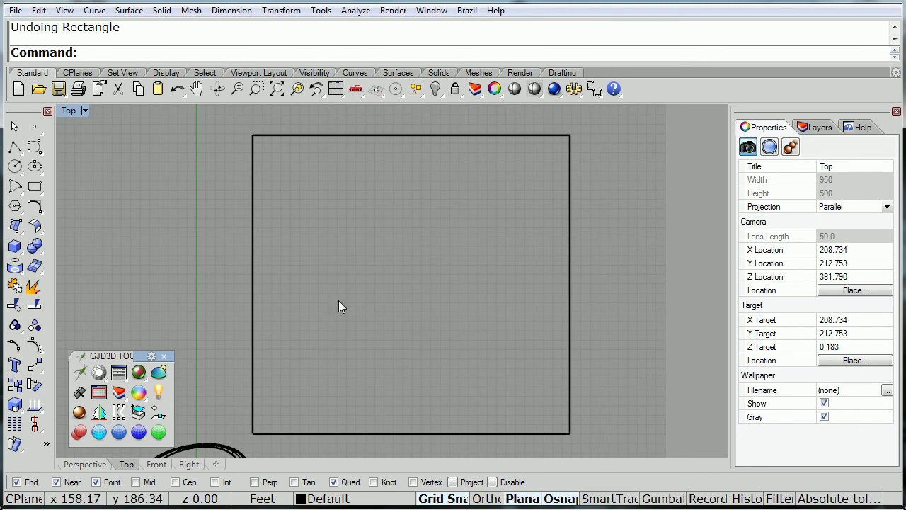
{"action": "left_click", "coordinate": [302, 234]}
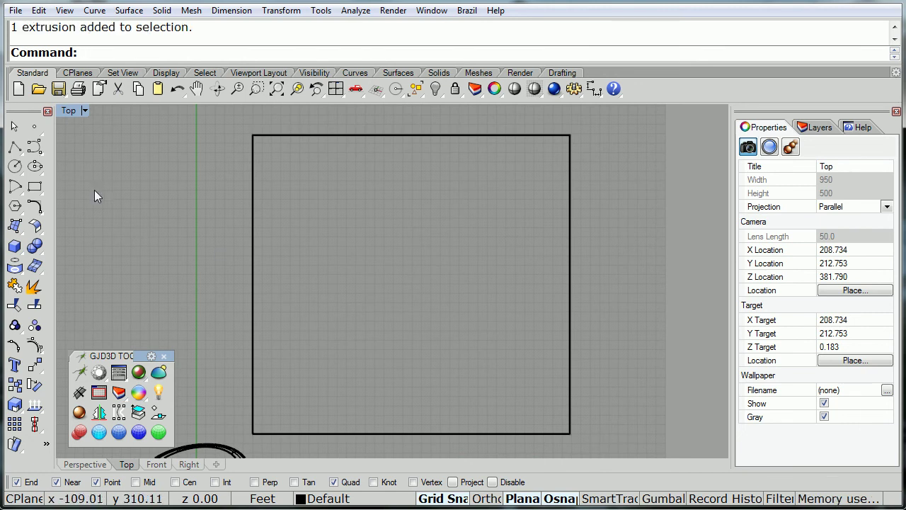
- Draw a 338.12 by 44 rectangle from the outline's lower-left corner
{"action": "left_click", "coordinate": [35, 188]}
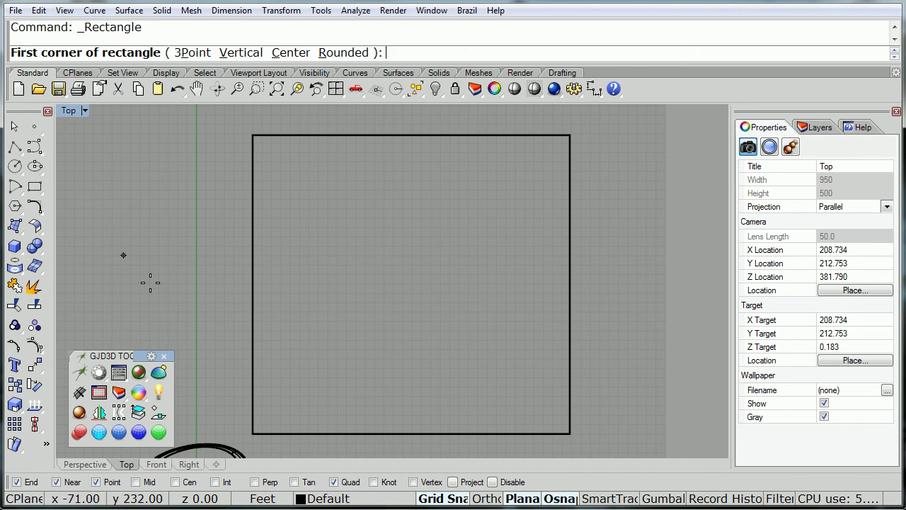
{"action": "left_click", "coordinate": [253, 432]}
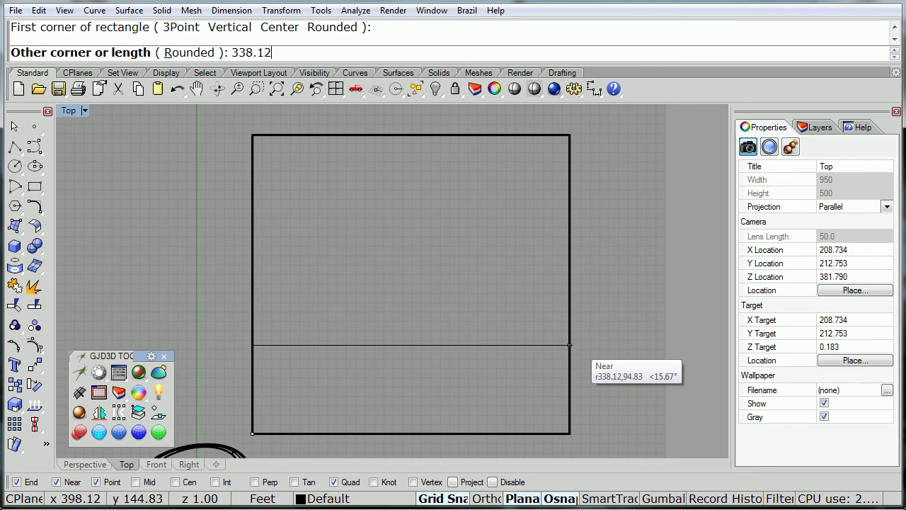
{"action": "key", "text": "Return"}
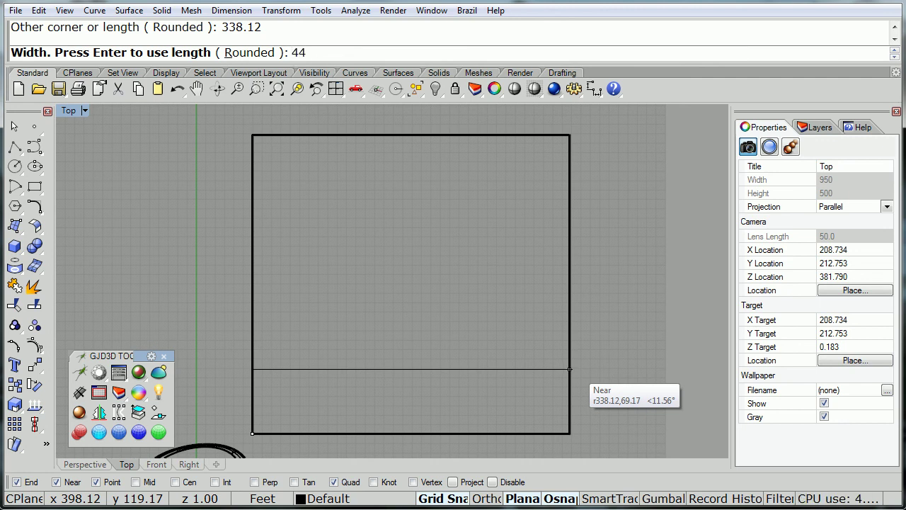
{"action": "key", "text": "Return"}
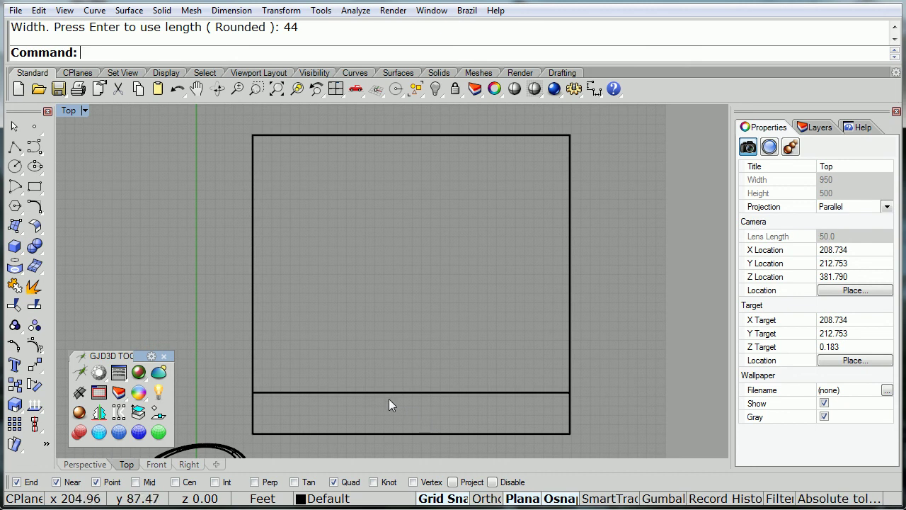
- Draw a 338.12 by 60 band rectangle directly above the 44-high strip
{"action": "key", "text": "Return"}
{"action": "left_click", "coordinate": [254, 389]}
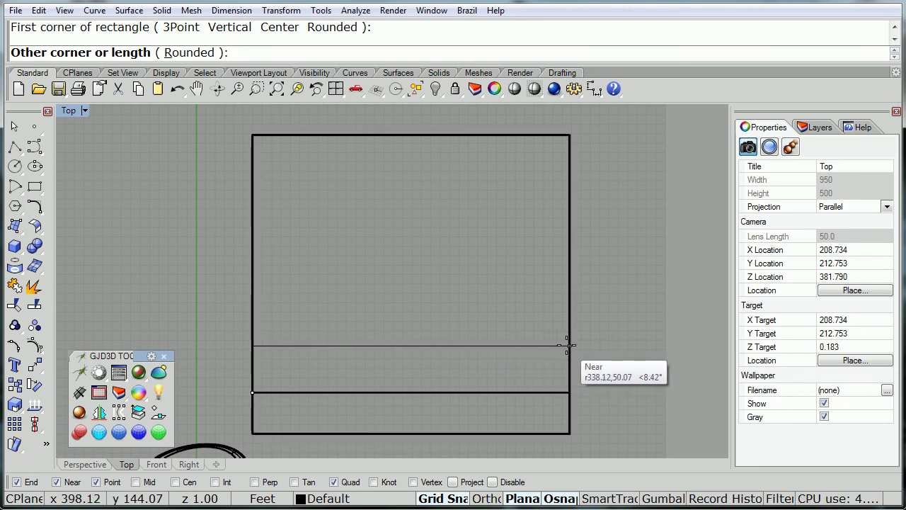
{"action": "type", "text": "3"}
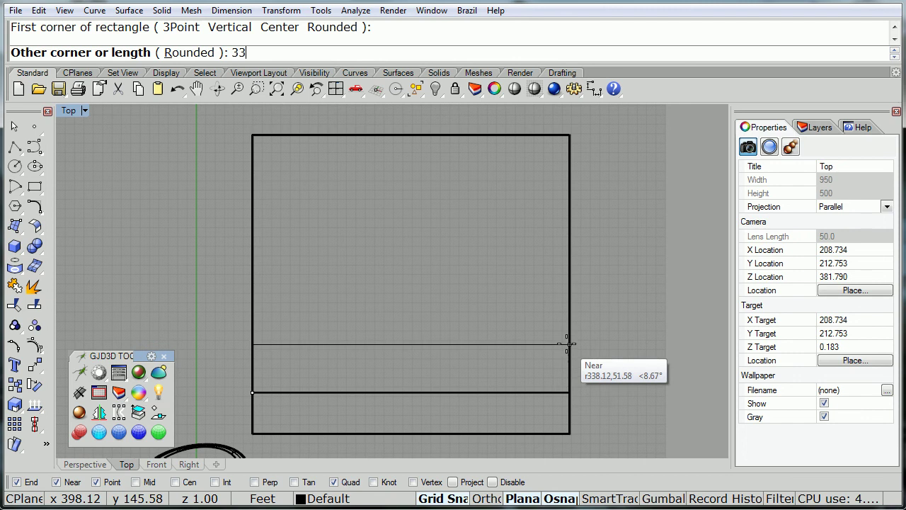
{"action": "type", "text": "8.12"}
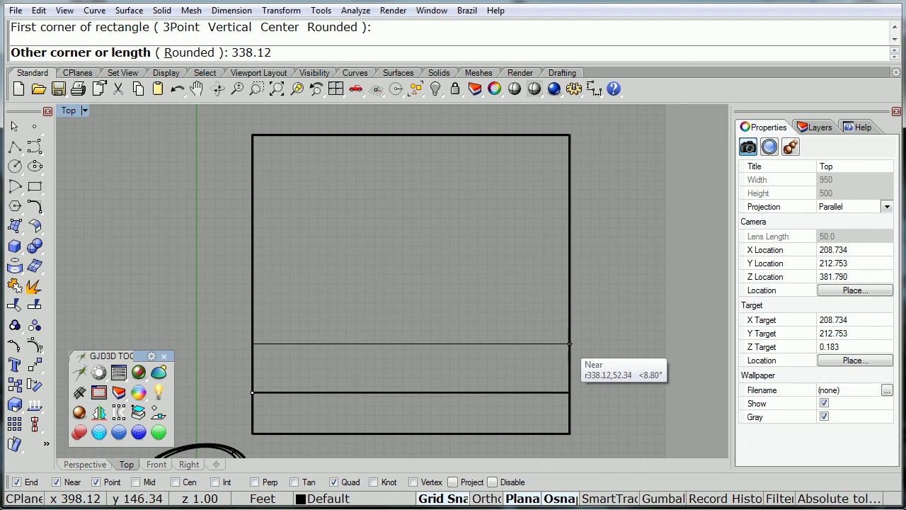
{"action": "key", "text": "Return"}
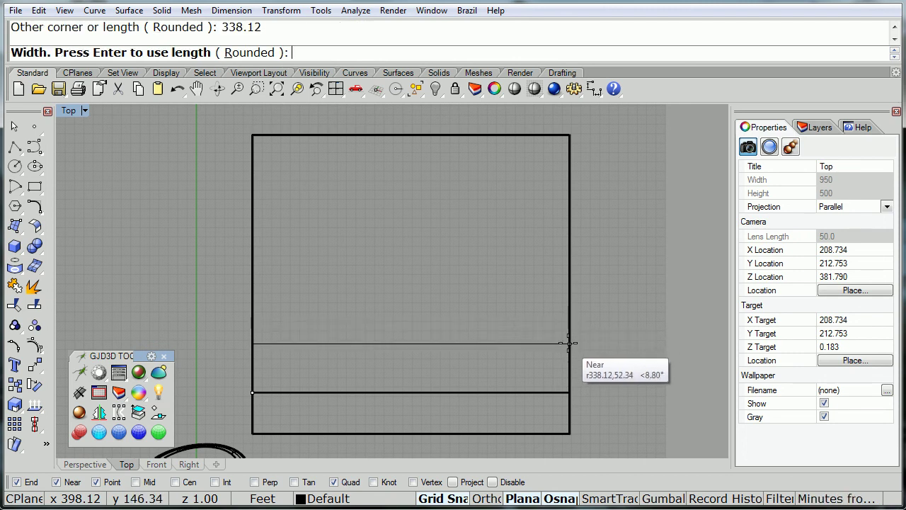
{"action": "type", "text": "60"}
{"action": "key", "text": "Return"}
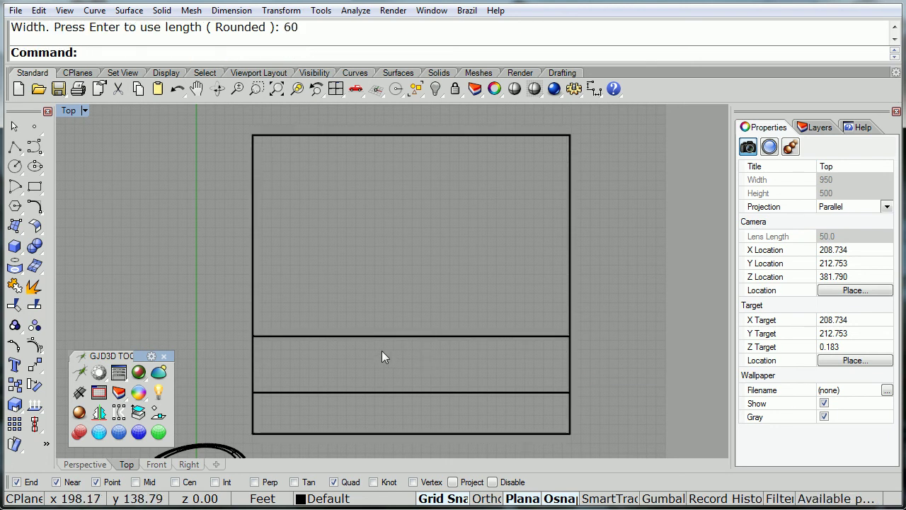
{"action": "left_click", "coordinate": [35, 187]}
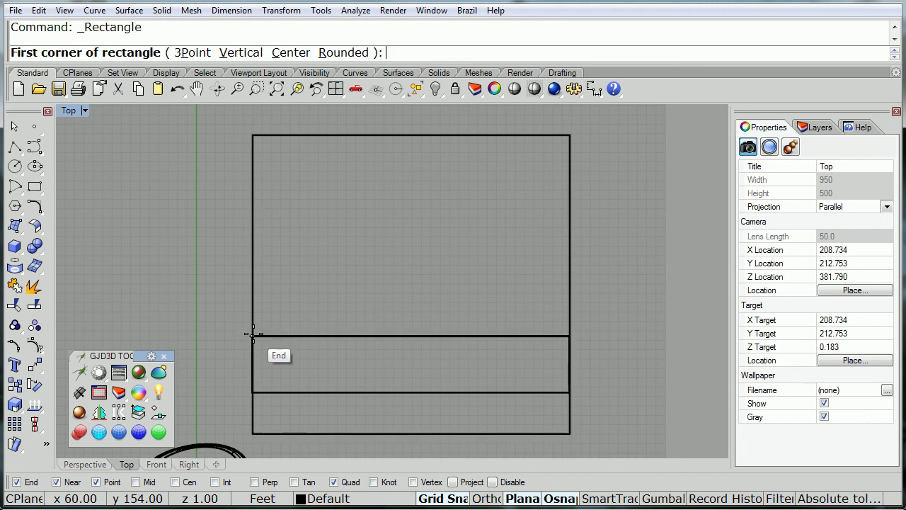
- Draw a 60-wide pillar rectangle from the band's upper-left end to the outline's top edge
{"action": "left_click", "coordinate": [253, 334]}
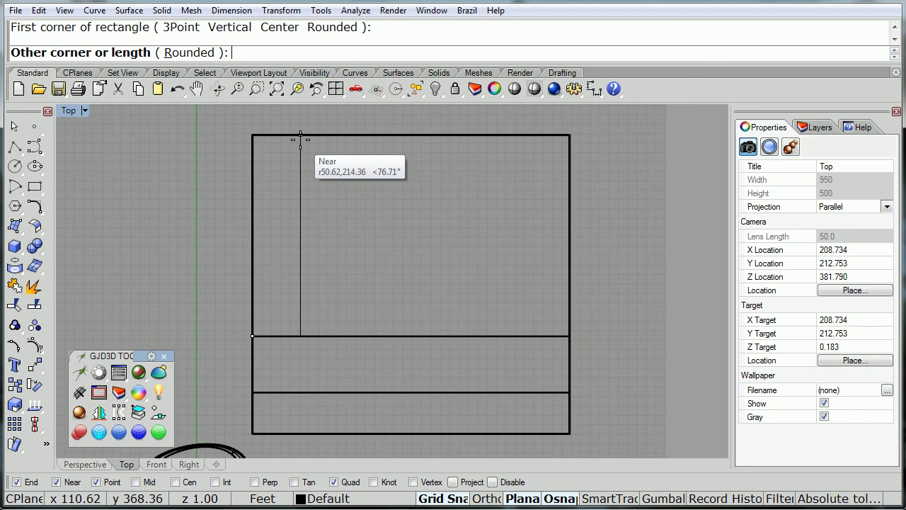
{"action": "key", "text": "Return"}
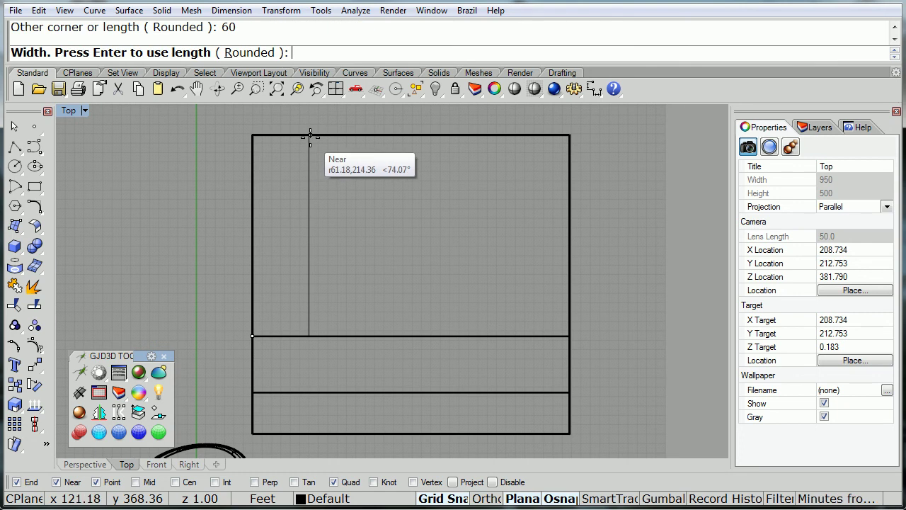
{"action": "left_click", "coordinate": [309, 135]}
- Move the pillar rectangle 20 units to the right
{"action": "left_click", "coordinate": [309, 172]}
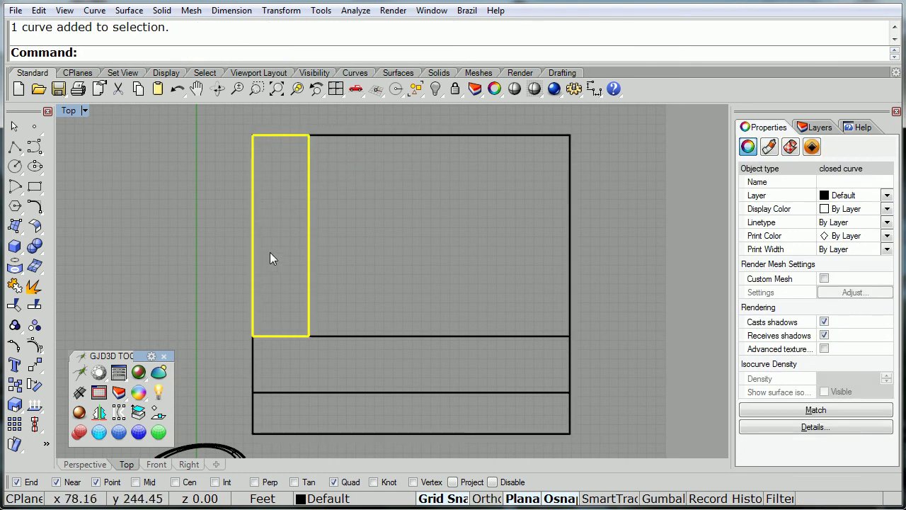
{"action": "left_click", "coordinate": [36, 364]}
{"action": "left_click", "coordinate": [249, 335]}
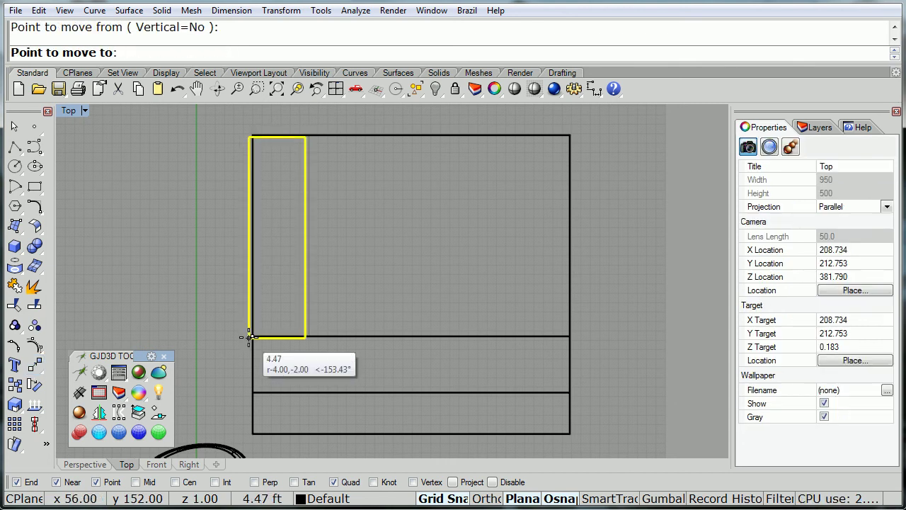
{"action": "type", "text": "20"}
{"action": "key", "text": "Return"}
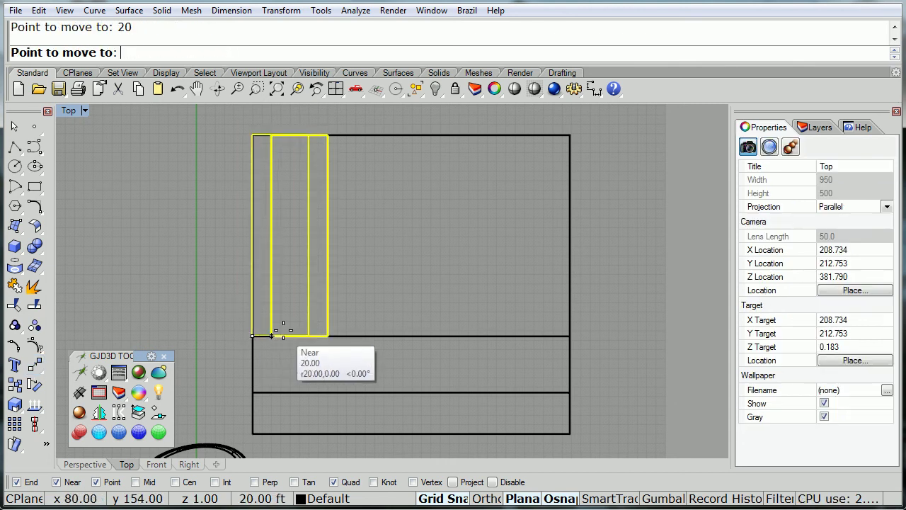
{"action": "key", "text": "F8"}
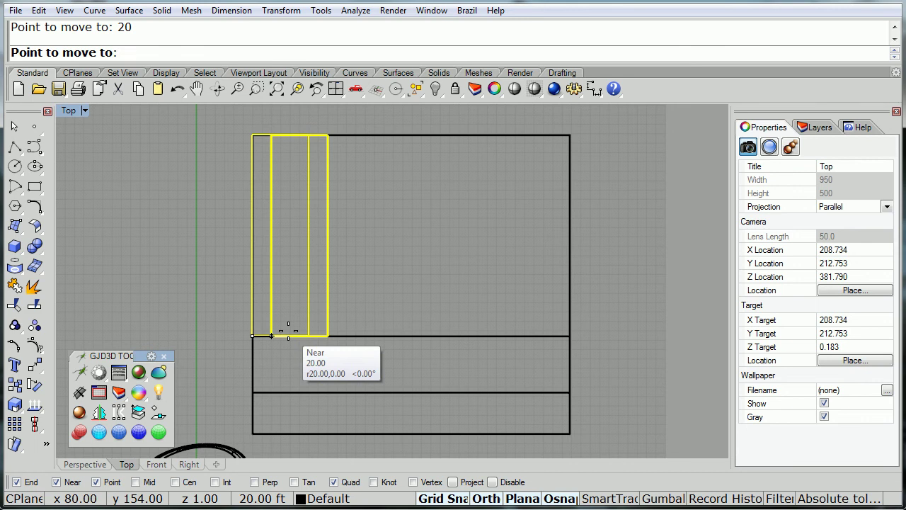
{"action": "left_click", "coordinate": [288, 330]}
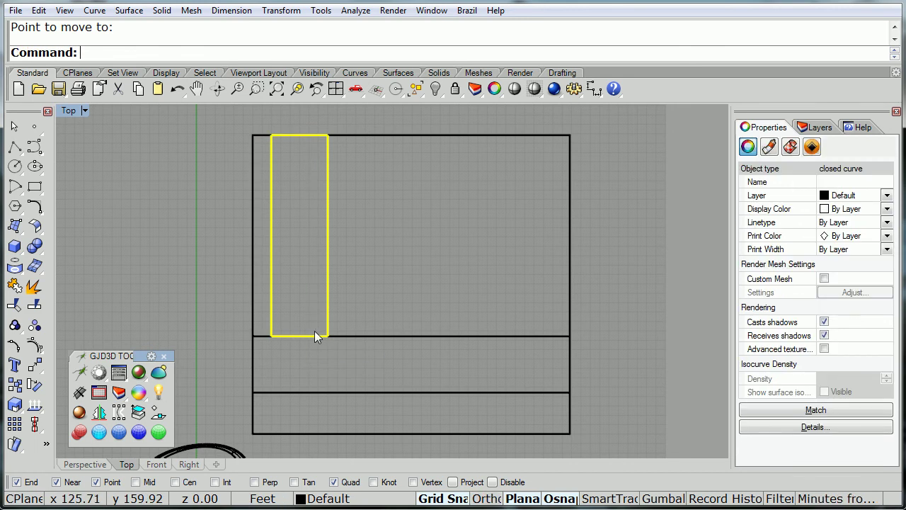
- Copy the pillar to the middle and right of the outline, giving three pillars
{"action": "left_click", "coordinate": [14, 384]}
{"action": "left_click", "coordinate": [270, 334]}
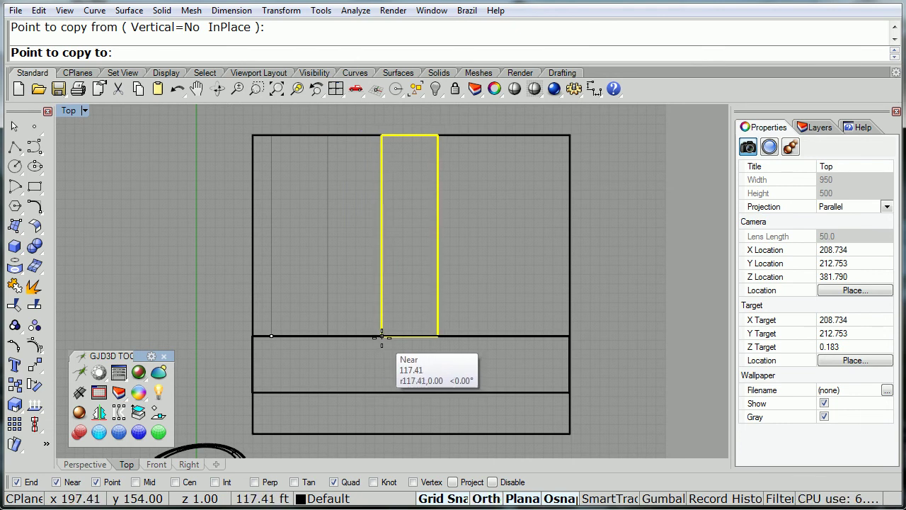
{"action": "left_click", "coordinate": [381, 336]}
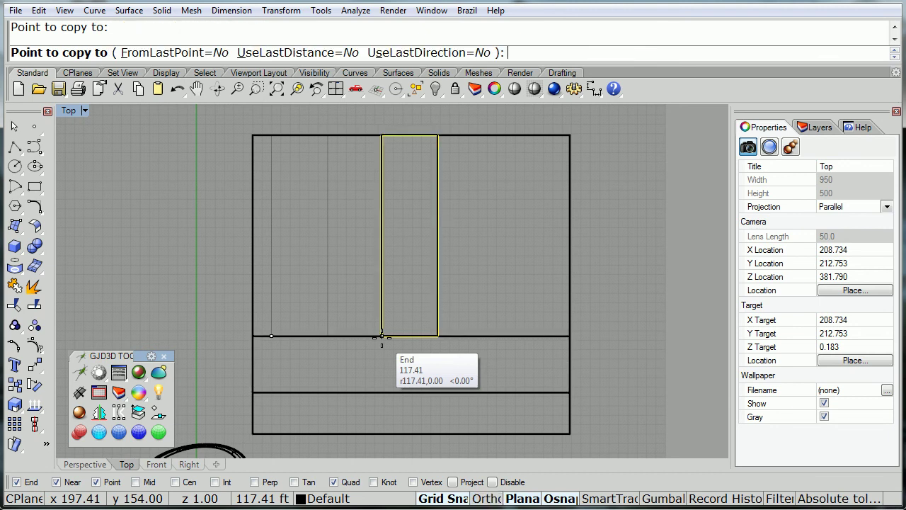
{"action": "left_click", "coordinate": [489, 335]}
{"action": "key", "text": "Return"}
{"action": "left_click", "coordinate": [452, 359]}
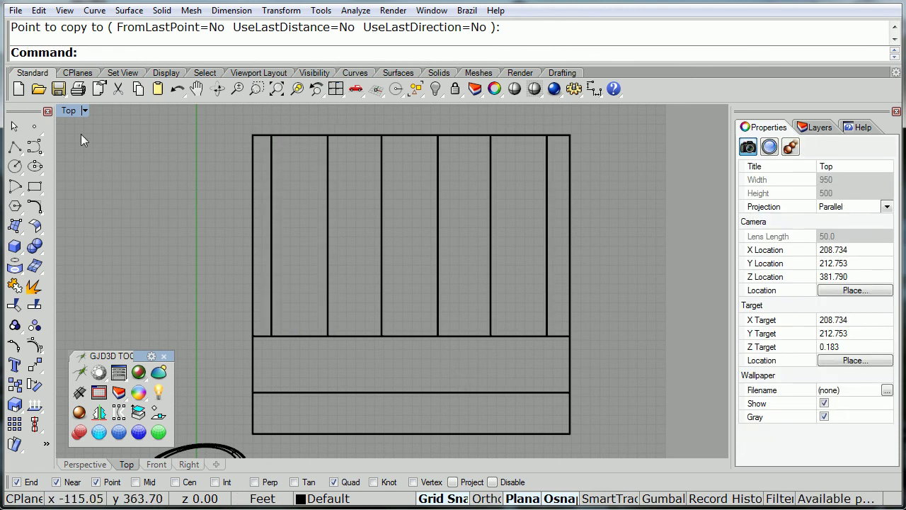
{"action": "double_click", "coordinate": [69, 111]}
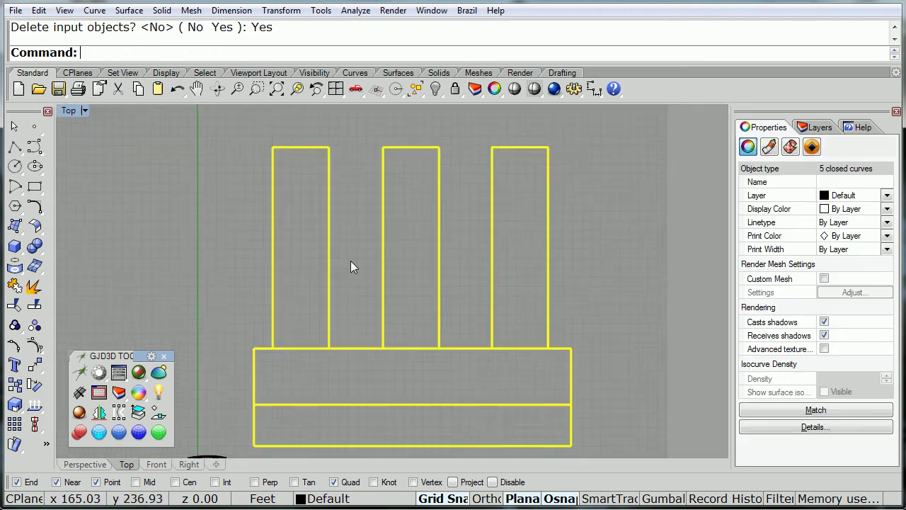
{"action": "right_click_drag", "start_coordinate": [351, 263], "coordinate": [323, 254]}
{"action": "scroll", "coordinate": [312, 237], "scroll_direction": "up", "scroll_amount": 2}
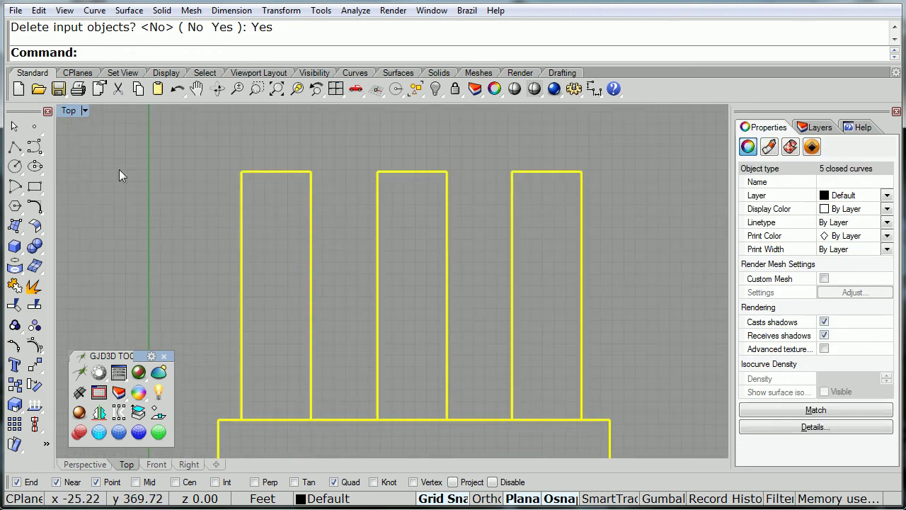
{"action": "right_click_drag", "start_coordinate": [125, 178], "coordinate": [139, 169]}
- Draw a 6 by 8 window rectangle near the first pillar's lower-left corner
{"action": "left_click", "coordinate": [144, 173]}
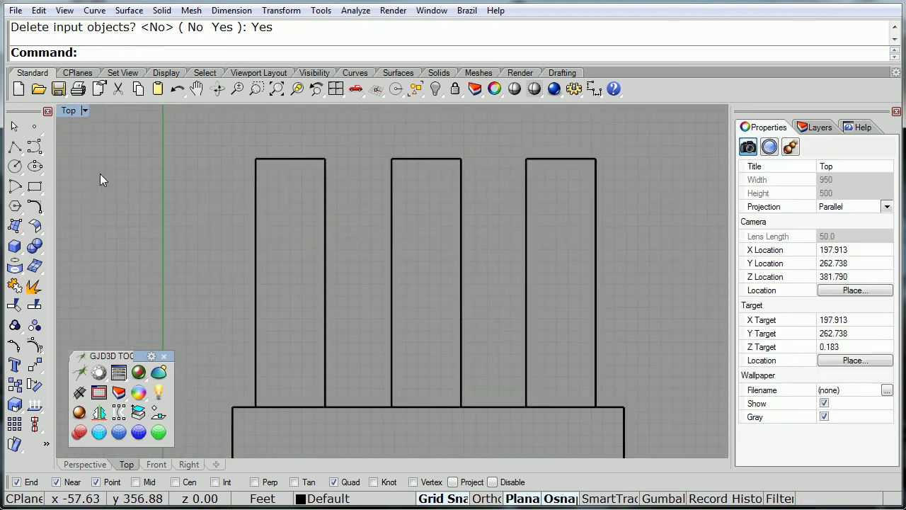
{"action": "left_click", "coordinate": [34, 186]}
{"action": "scroll", "coordinate": [279, 187], "scroll_direction": "up", "scroll_amount": 2}
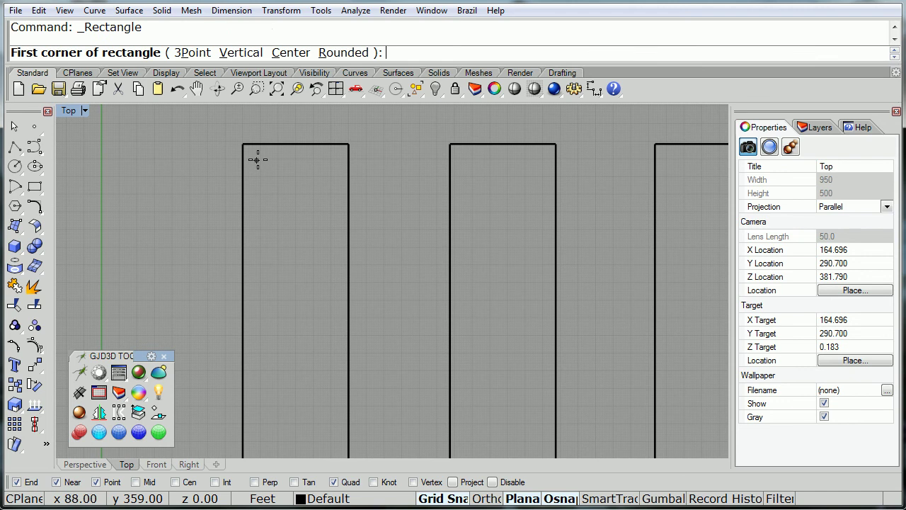
{"action": "scroll", "coordinate": [289, 239], "scroll_direction": "up", "scroll_amount": 3}
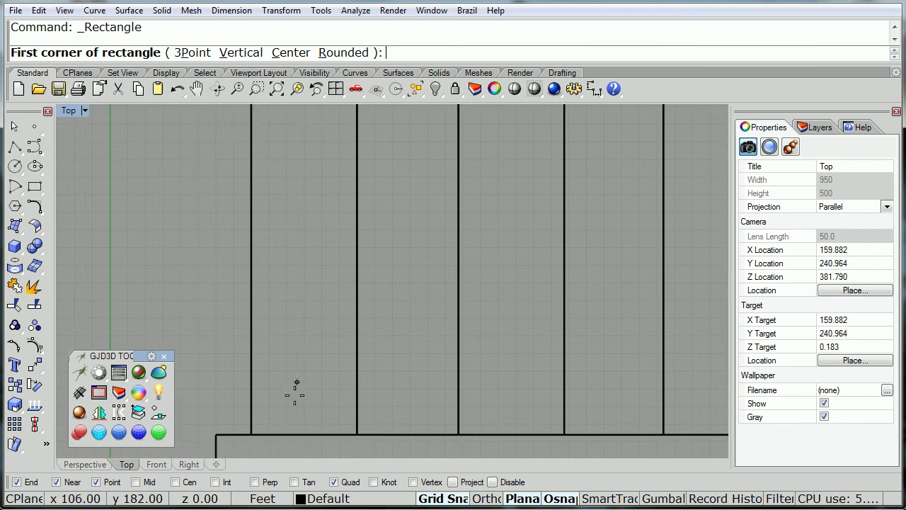
{"action": "right_click_drag", "start_coordinate": [281, 427], "coordinate": [303, 317]}
{"action": "scroll", "coordinate": [302, 320], "scroll_direction": "down", "scroll_amount": 3}
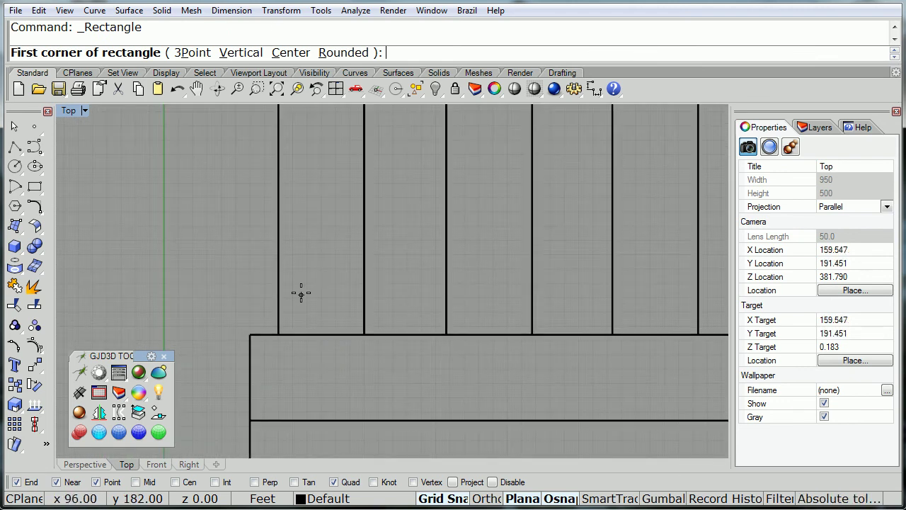
{"action": "scroll", "coordinate": [297, 305], "scroll_direction": "up", "scroll_amount": 2}
{"action": "scroll", "coordinate": [297, 305], "scroll_direction": "up", "scroll_amount": 3}
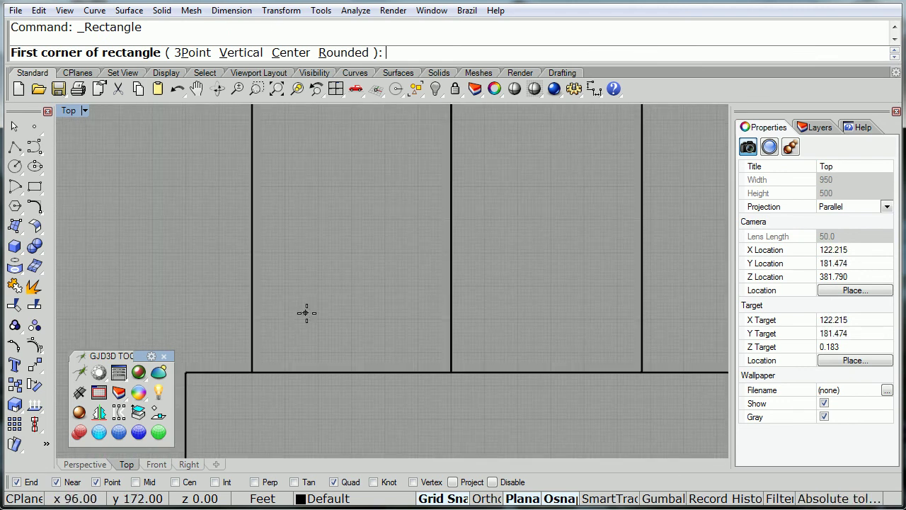
{"action": "left_click", "coordinate": [284, 351]}
{"action": "scroll", "coordinate": [295, 325], "scroll_direction": "up", "scroll_amount": 3}
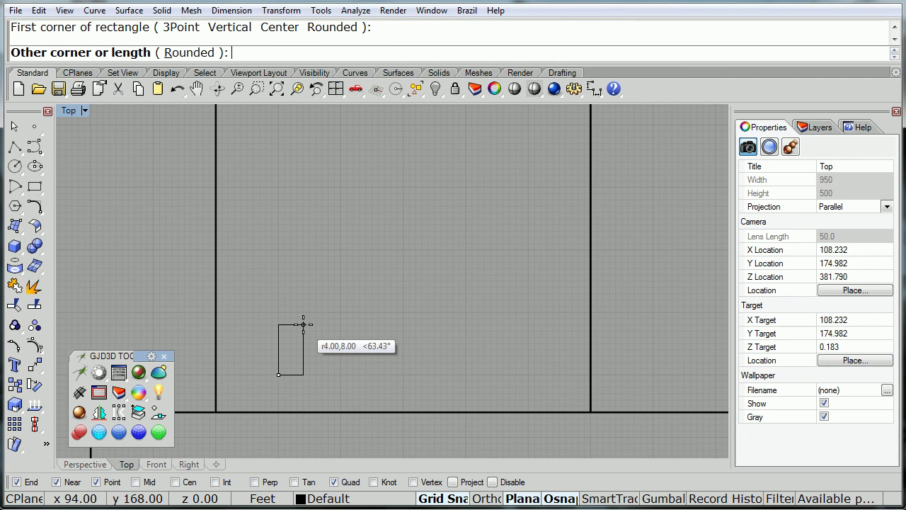
{"action": "key", "text": "Return"}
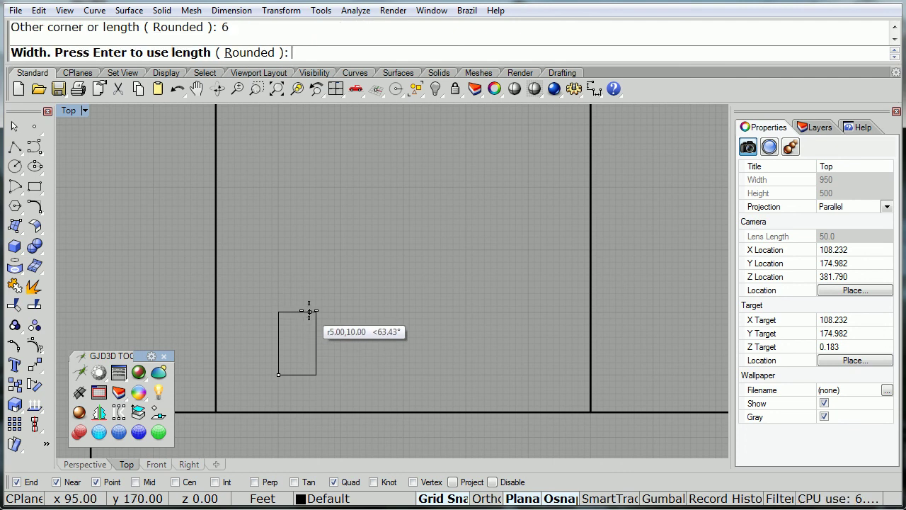
{"action": "type", "text": "8"}
{"action": "key", "text": "Return"}
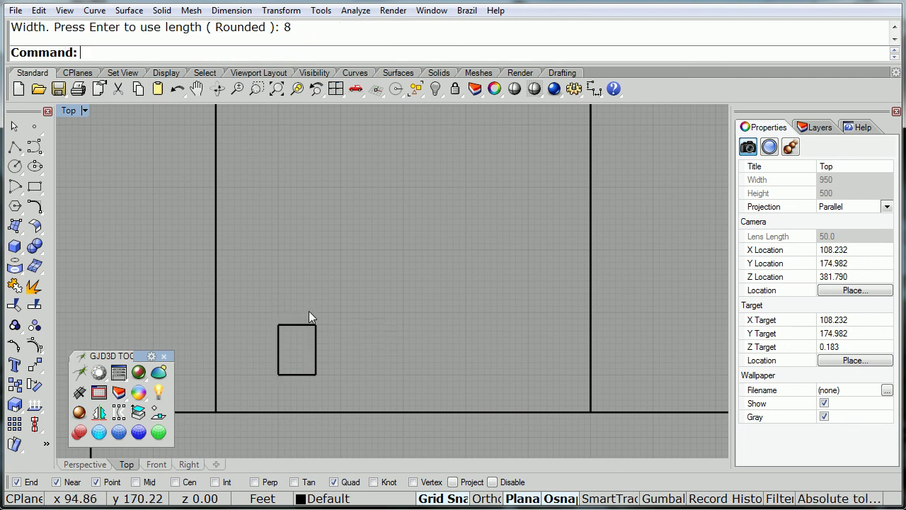
- Copy the window rectangle 20 units straight up
{"action": "left_click", "coordinate": [316, 371]}
{"action": "scroll", "coordinate": [319, 370], "scroll_direction": "down", "scroll_amount": 5}
{"action": "scroll", "coordinate": [321, 368], "scroll_direction": "down", "scroll_amount": 4}
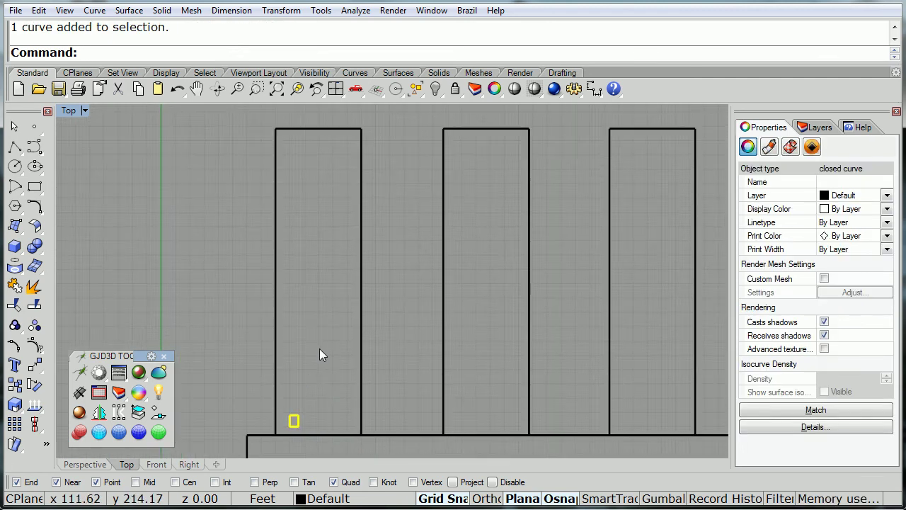
{"action": "scroll", "coordinate": [322, 365], "scroll_direction": "up", "scroll_amount": 5}
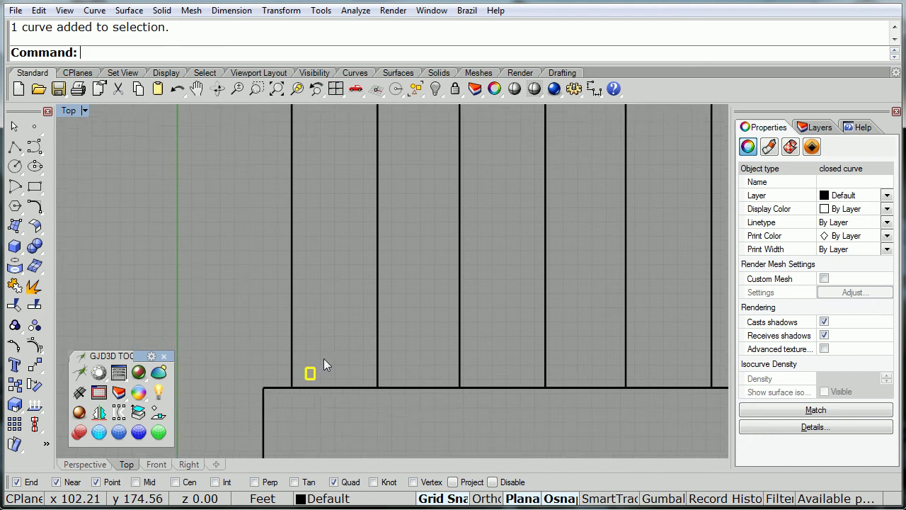
{"action": "left_click", "coordinate": [34, 384]}
{"action": "left_click", "coordinate": [283, 388]}
{"action": "scroll", "coordinate": [281, 319], "scroll_direction": "up", "scroll_amount": 3}
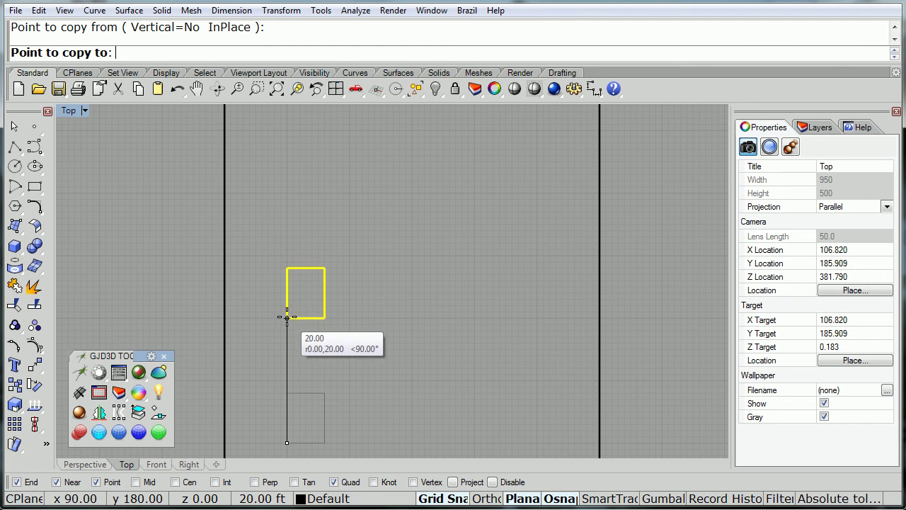
{"action": "left_click", "coordinate": [287, 318]}
{"action": "key", "text": "Return"}
{"action": "middle_click", "coordinate": [291, 323]}
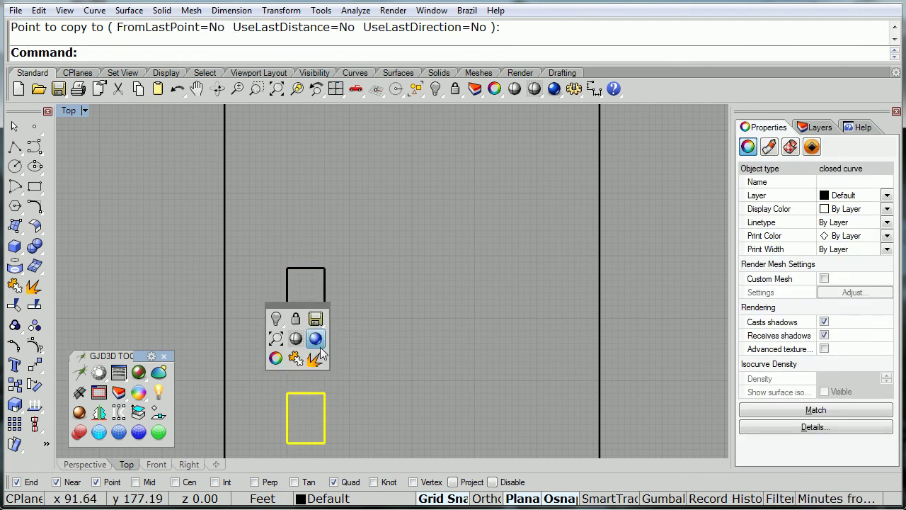
{"action": "left_click", "coordinate": [343, 385]}
- Copy both window rectangles 40 units higher to extend the window grid
{"action": "left_click_drag", "start_coordinate": [354, 398], "coordinate": [302, 315]}
{"action": "key", "text": "Return"}
{"action": "left_click", "coordinate": [287, 443]}
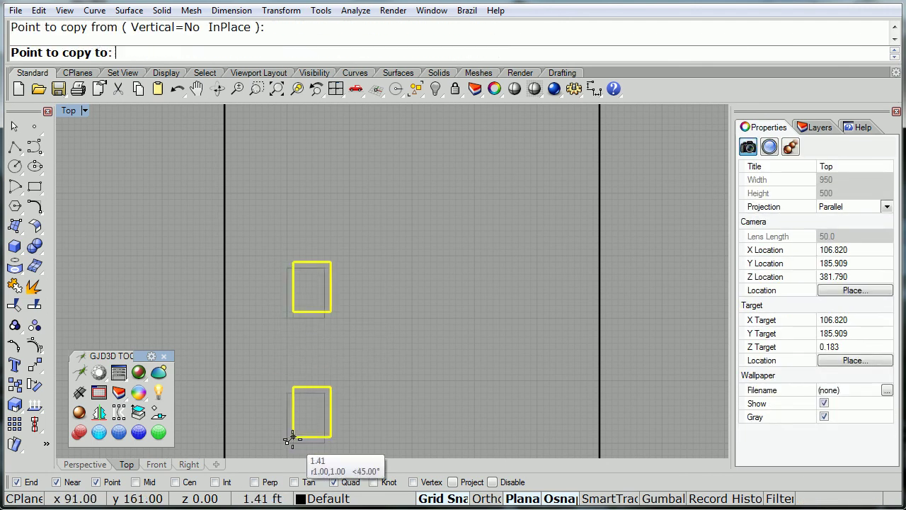
{"action": "left_click", "coordinate": [286, 192]}
{"action": "scroll", "coordinate": [287, 192], "scroll_direction": "down", "scroll_amount": 4}
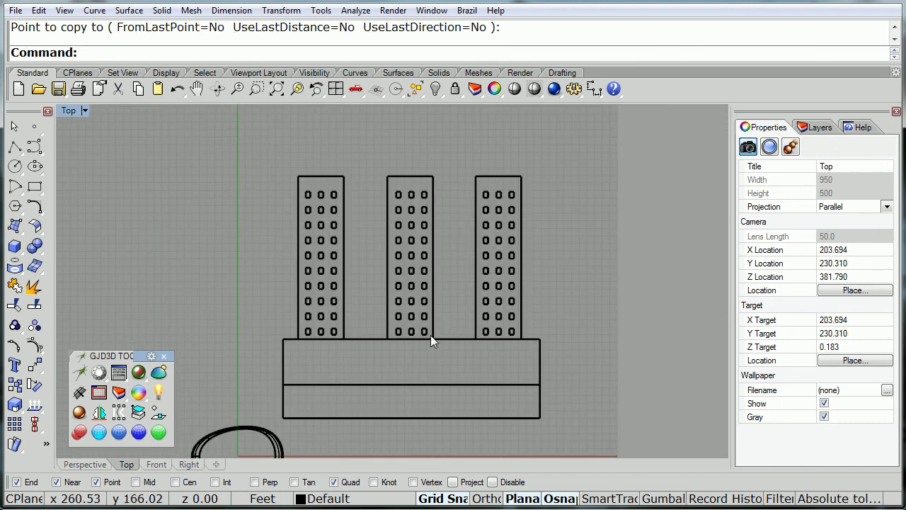
{"action": "scroll", "coordinate": [431, 335], "scroll_direction": "up", "scroll_amount": 1}
{"action": "scroll", "coordinate": [361, 304], "scroll_direction": "up", "scroll_amount": 3}
{"action": "right_click_drag", "start_coordinate": [354, 324], "coordinate": [356, 299]}
{"action": "right_click_drag", "start_coordinate": [360, 335], "coordinate": [300, 310]}
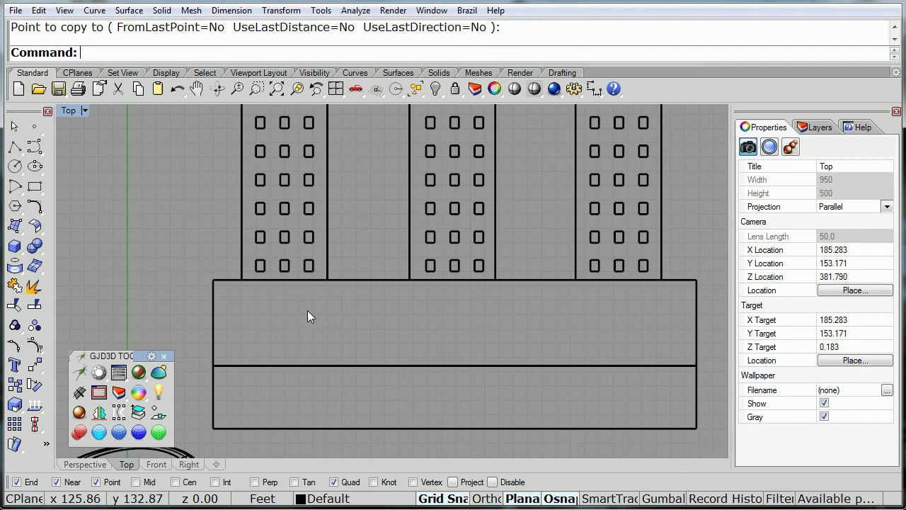
{"action": "scroll", "coordinate": [332, 329], "scroll_direction": "down", "scroll_amount": 5}
{"action": "right_click_drag", "start_coordinate": [365, 295], "coordinate": [352, 340]}
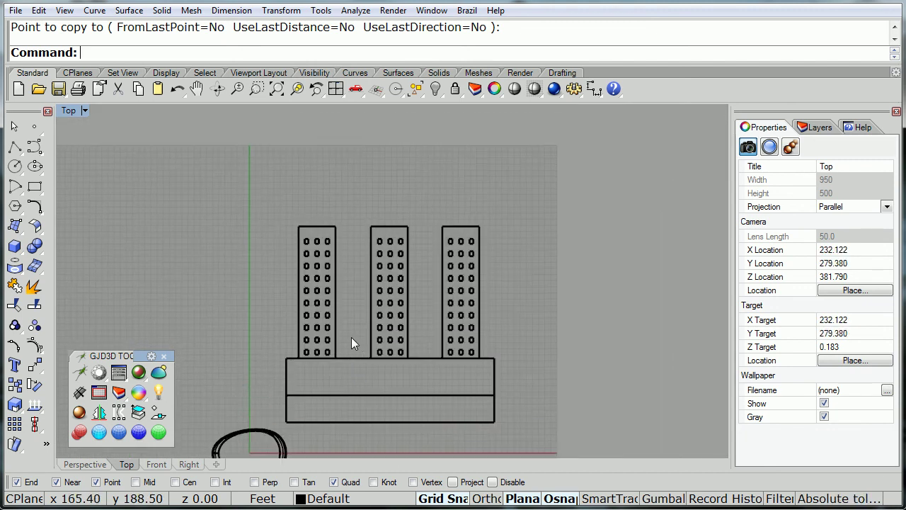
{"action": "scroll", "coordinate": [332, 405], "scroll_direction": "up", "scroll_amount": 4}
{"action": "right_click_drag", "start_coordinate": [328, 406], "coordinate": [330, 331]}
- Draw a thin column rectangle 6 long from the base's bottom edge to the band's top edge
{"action": "scroll", "coordinate": [315, 334], "scroll_direction": "up", "scroll_amount": 3}
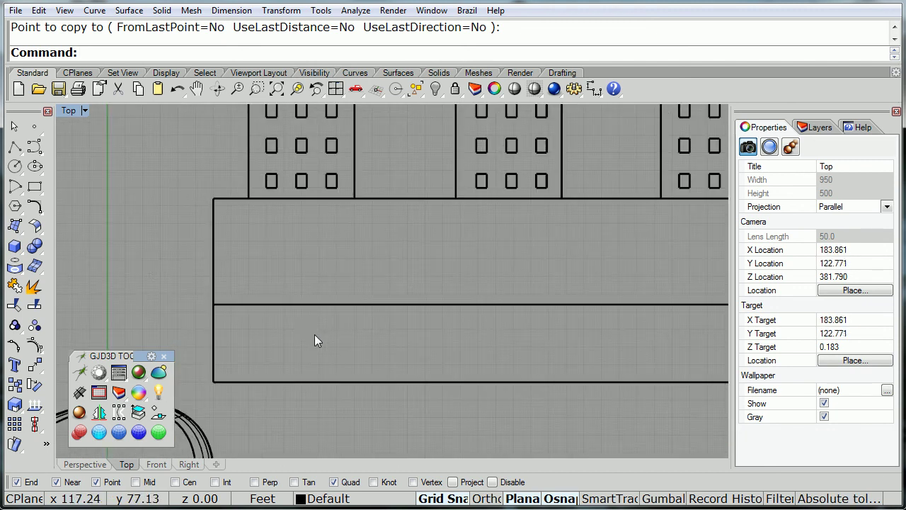
{"action": "left_click", "coordinate": [35, 187]}
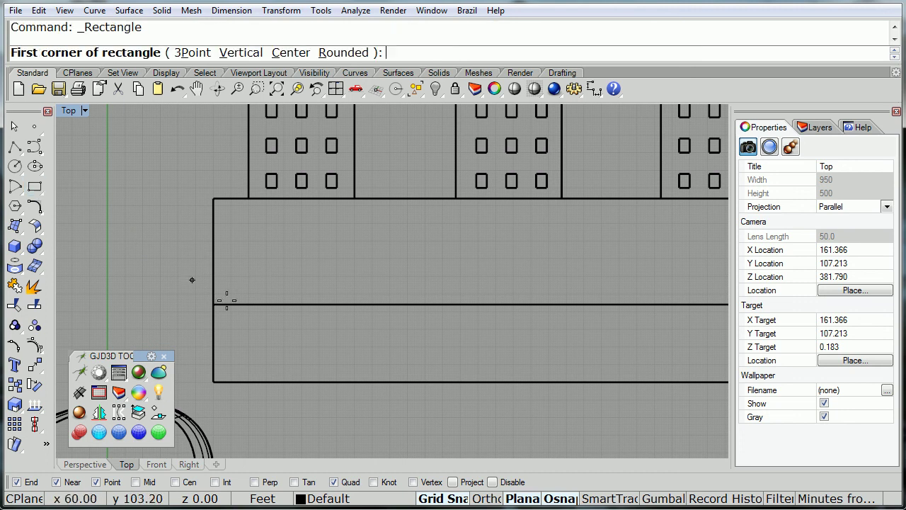
{"action": "left_click", "coordinate": [231, 383]}
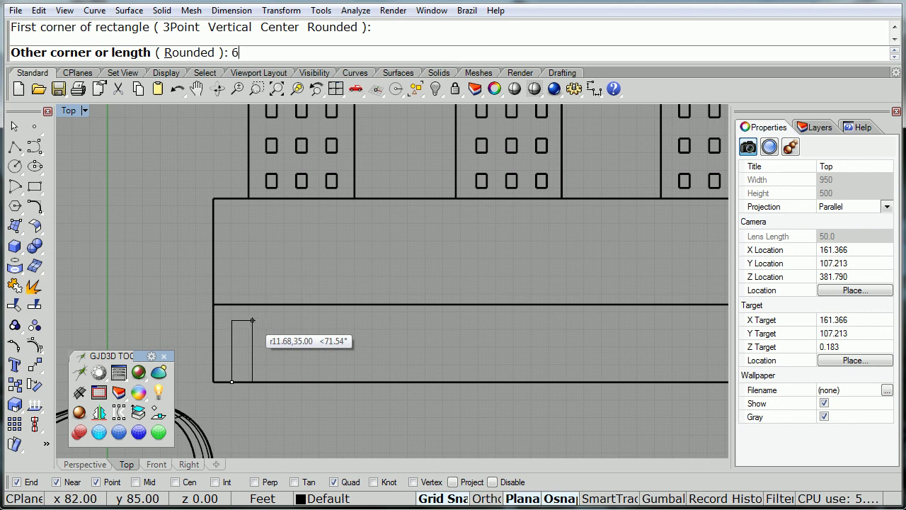
{"action": "key", "text": "Return"}
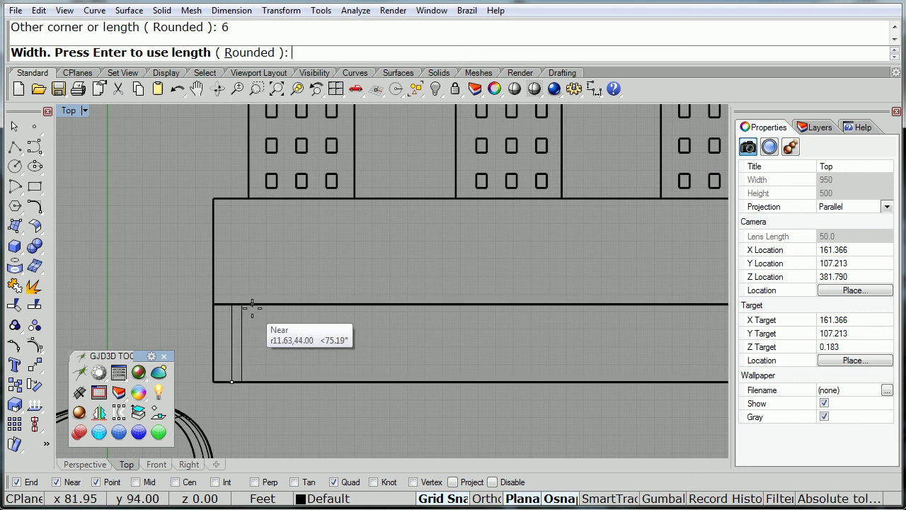
{"action": "left_click", "coordinate": [252, 309]}
- Copy the column along the band at about 40 and 89 units, then restore the four-viewport layout
{"action": "left_click", "coordinate": [242, 339]}
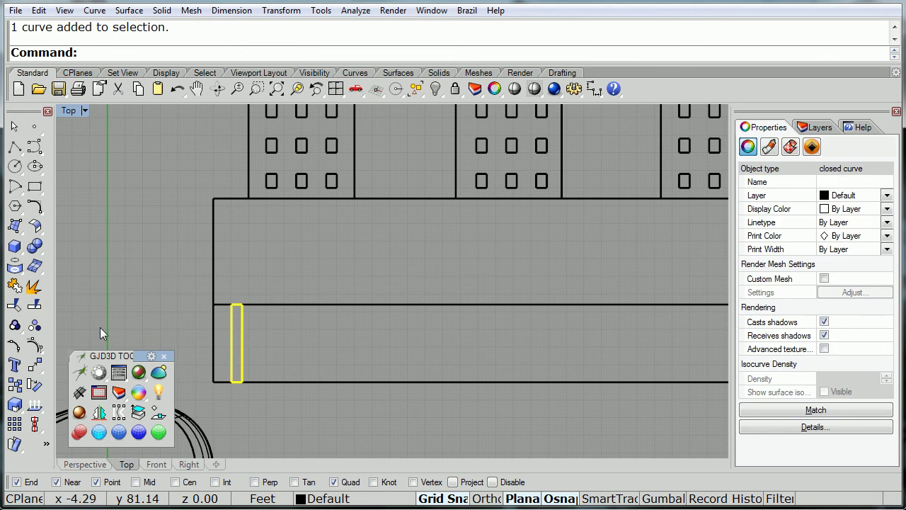
{"action": "left_click", "coordinate": [14, 384]}
{"action": "left_click", "coordinate": [231, 382]}
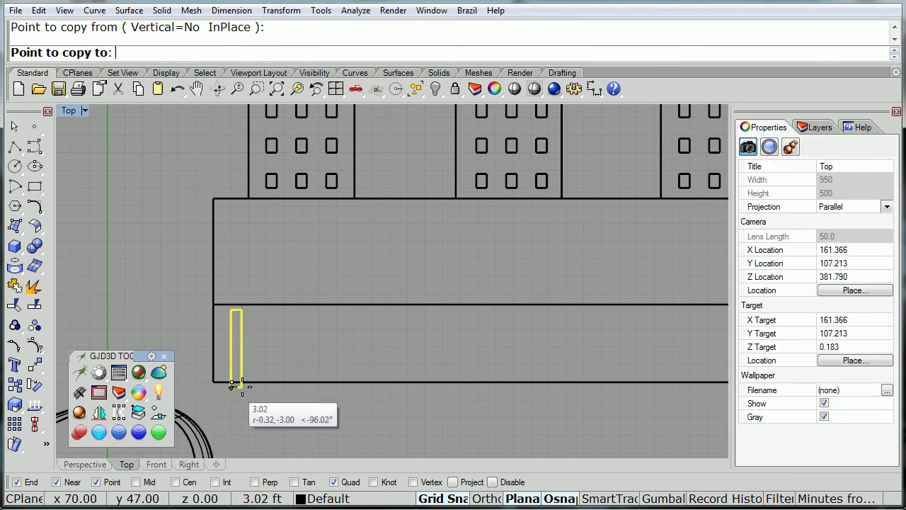
{"action": "left_click", "coordinate": [302, 382]}
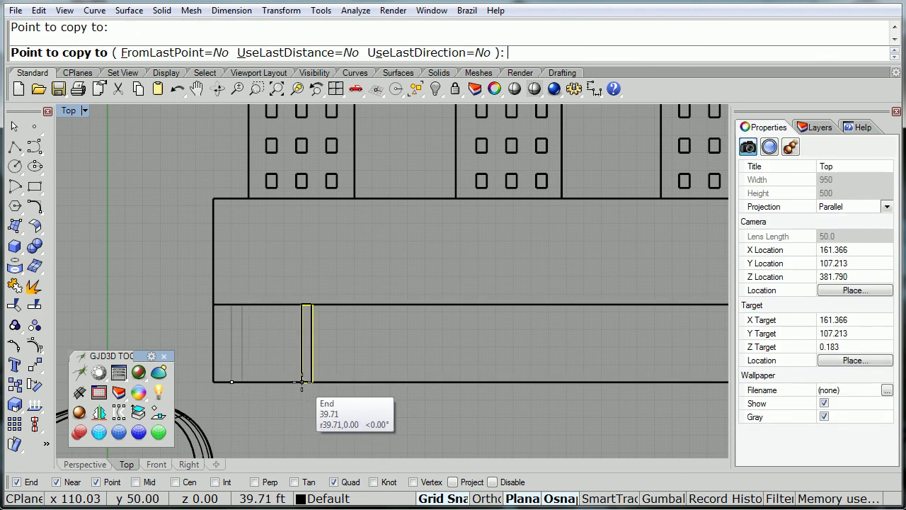
{"action": "left_click", "coordinate": [389, 383]}
{"action": "scroll", "coordinate": [390, 382], "scroll_direction": "down", "scroll_amount": 5}
{"action": "key", "text": "Return"}
{"action": "key", "text": "ctrl+m"}
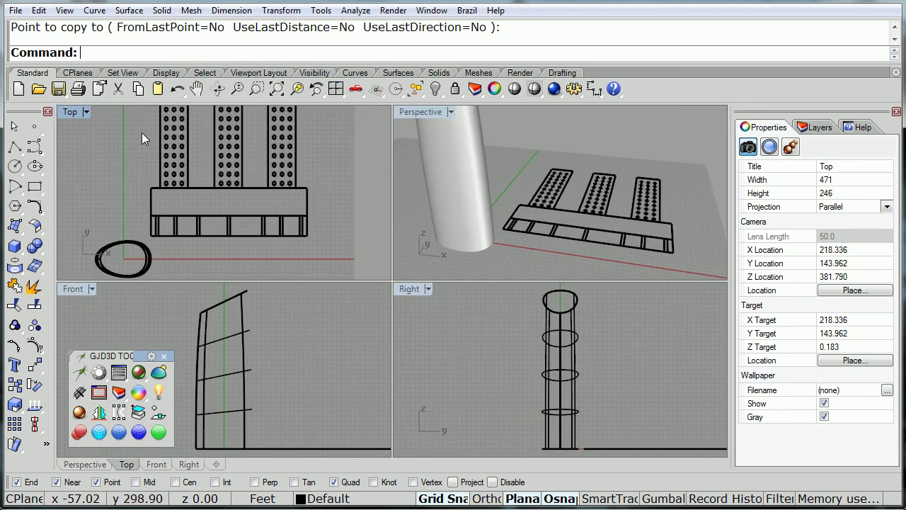
- In a maximized Perspective view, extrude the three window-filled tower outlines one-sided into shallow solids
{"action": "double_click", "coordinate": [401, 111]}
{"action": "right_click_drag", "start_coordinate": [426, 323], "coordinate": [391, 340]}
{"action": "left_click_drag", "start_coordinate": [225, 359], "coordinate": [416, 177]}
{"action": "right_click_drag", "start_coordinate": [401, 278], "coordinate": [212, 253]}
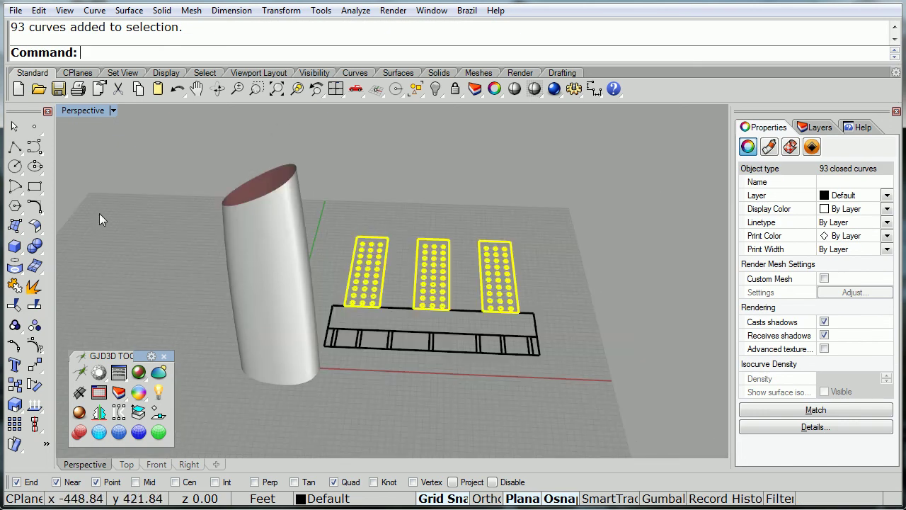
{"action": "scroll", "coordinate": [507, 321], "scroll_direction": "up", "scroll_amount": 5}
{"action": "right_click_drag", "start_coordinate": [507, 321], "coordinate": [396, 305]}
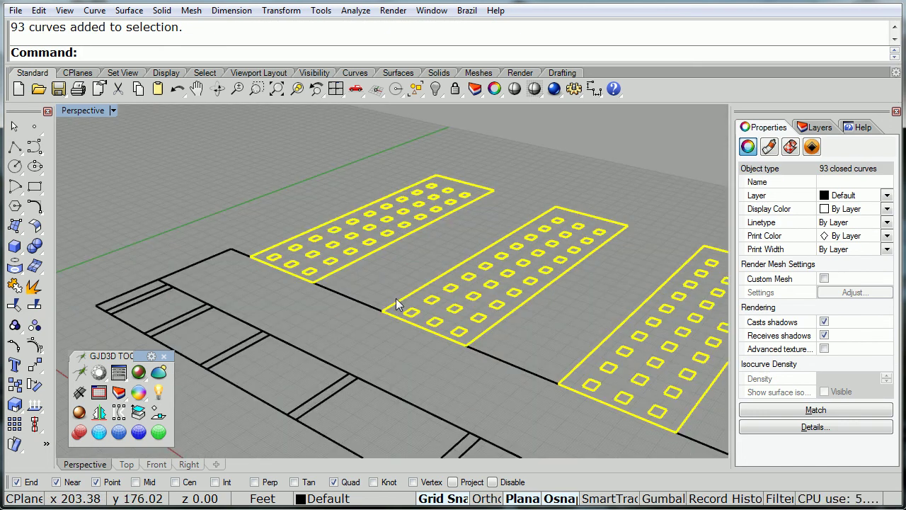
{"action": "left_click", "coordinate": [16, 225]}
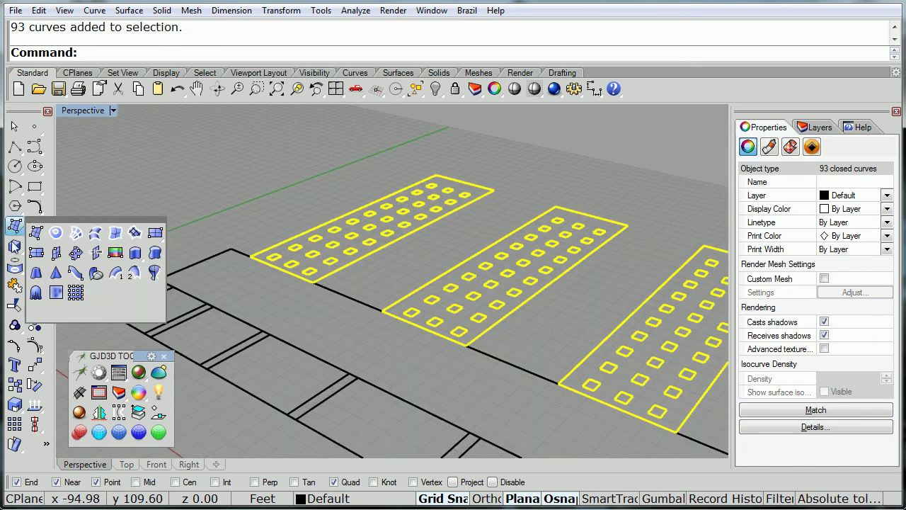
{"action": "left_click", "coordinate": [15, 247]}
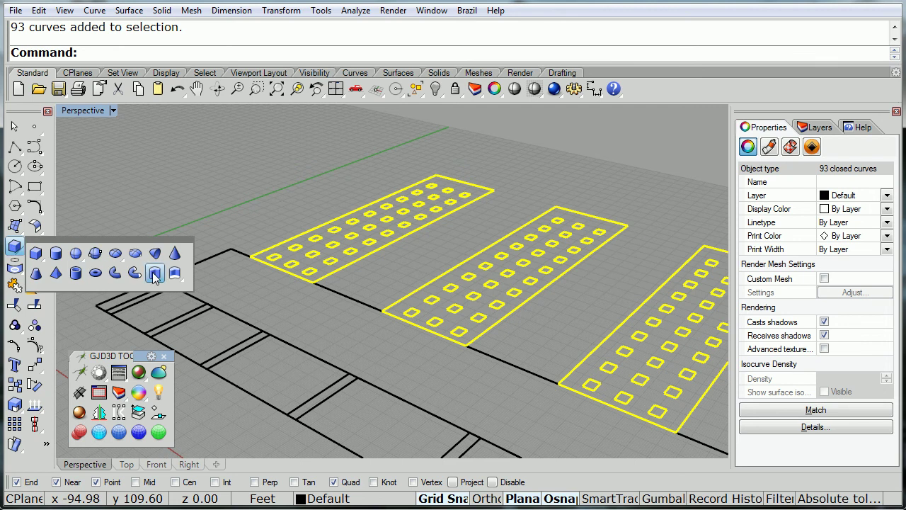
{"action": "left_click", "coordinate": [154, 275]}
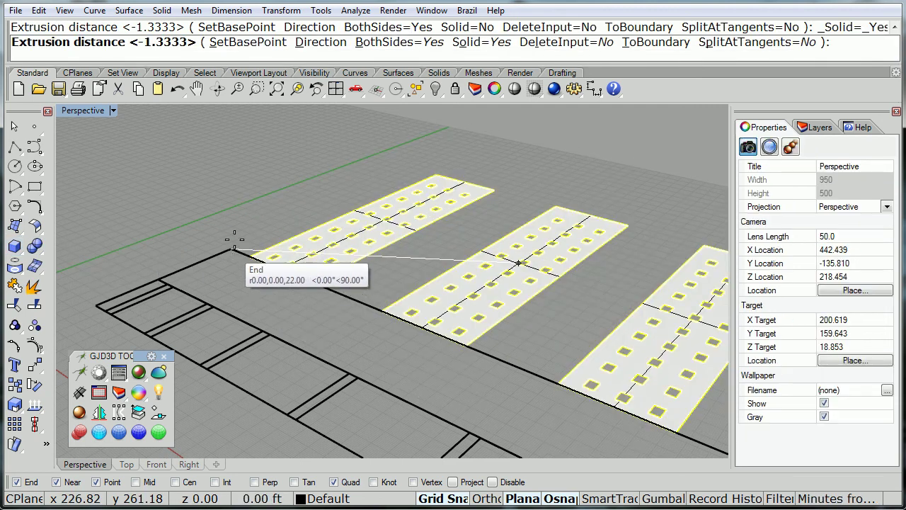
{"action": "left_click", "coordinate": [377, 42]}
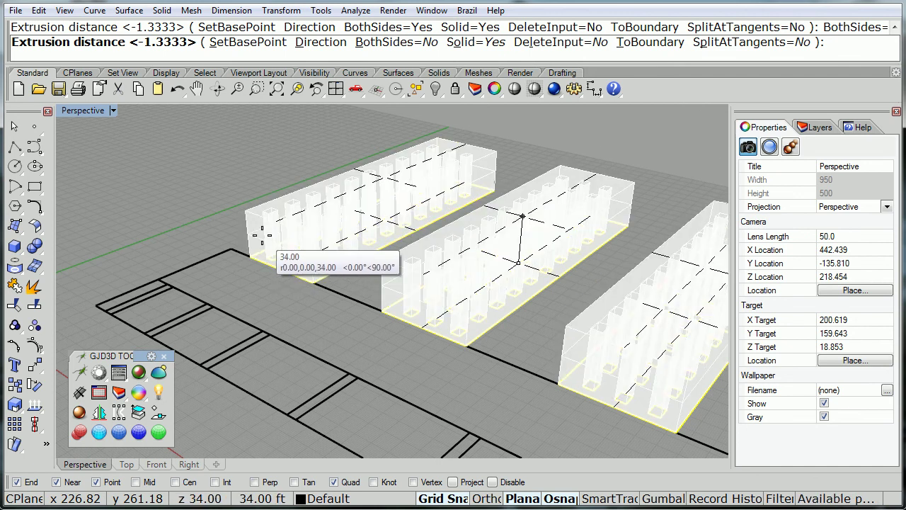
{"action": "key", "text": "Return"}
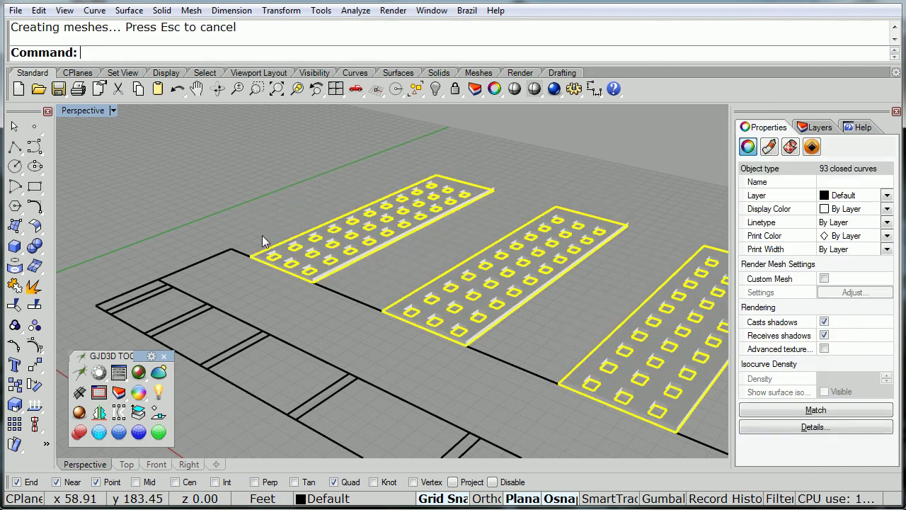
- Delete the tower outline curves, extrude the base block's upper outline 8 units, and delete that curve
{"action": "key", "text": "Delete"}
{"action": "right_click_drag", "start_coordinate": [260, 235], "coordinate": [292, 244]}
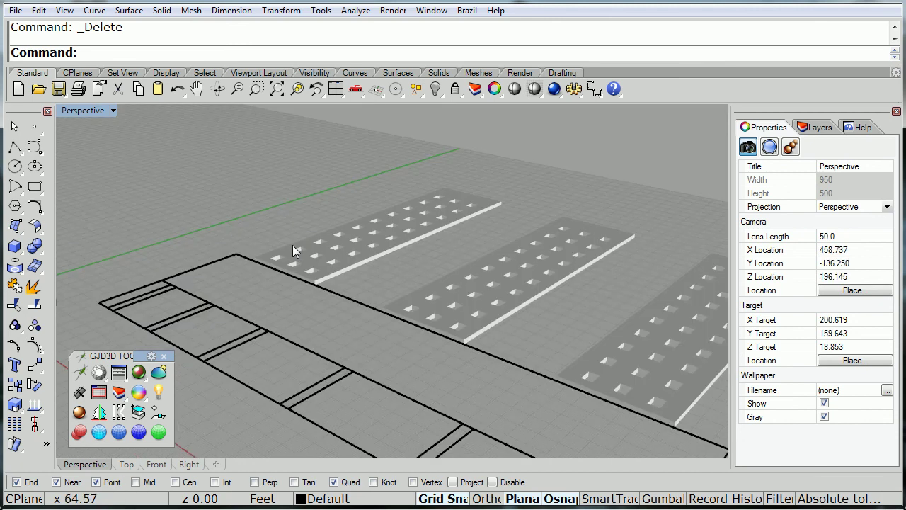
{"action": "left_click", "coordinate": [322, 288]}
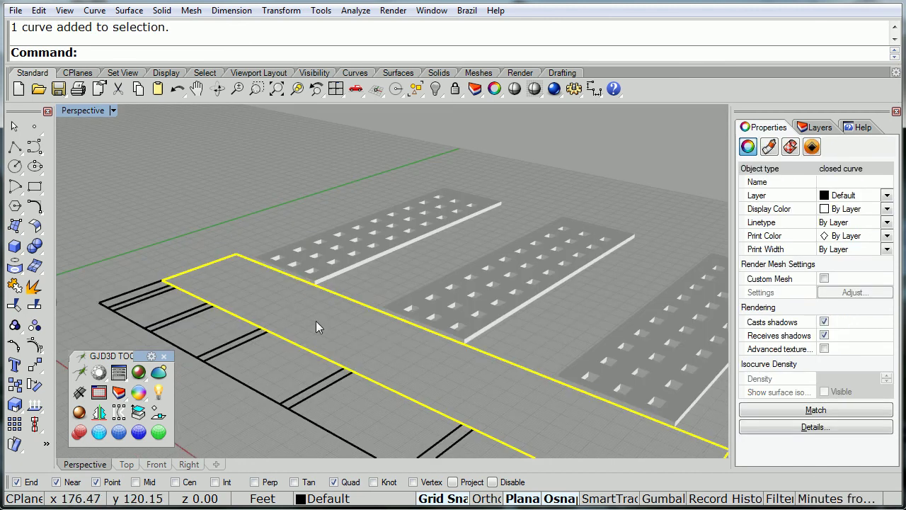
{"action": "right_click_drag", "start_coordinate": [320, 329], "coordinate": [306, 263], "text": "shift"}
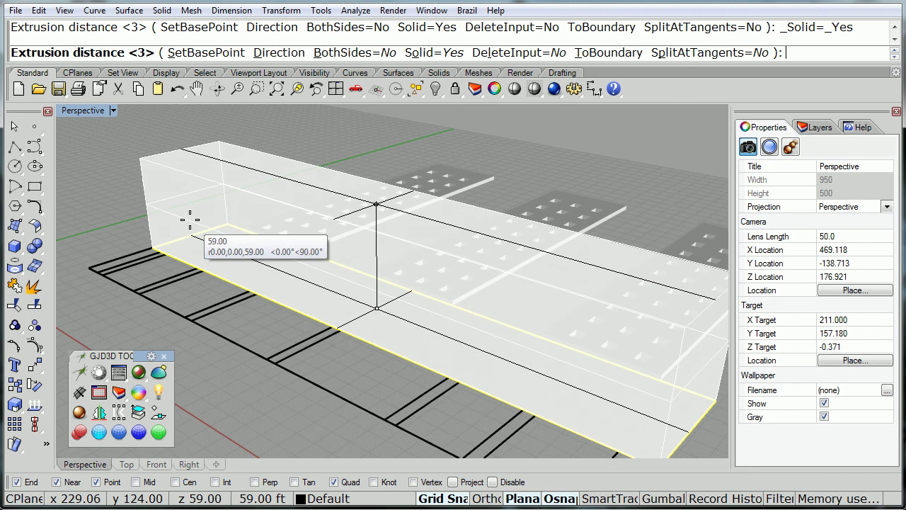
{"action": "key", "text": "Return"}
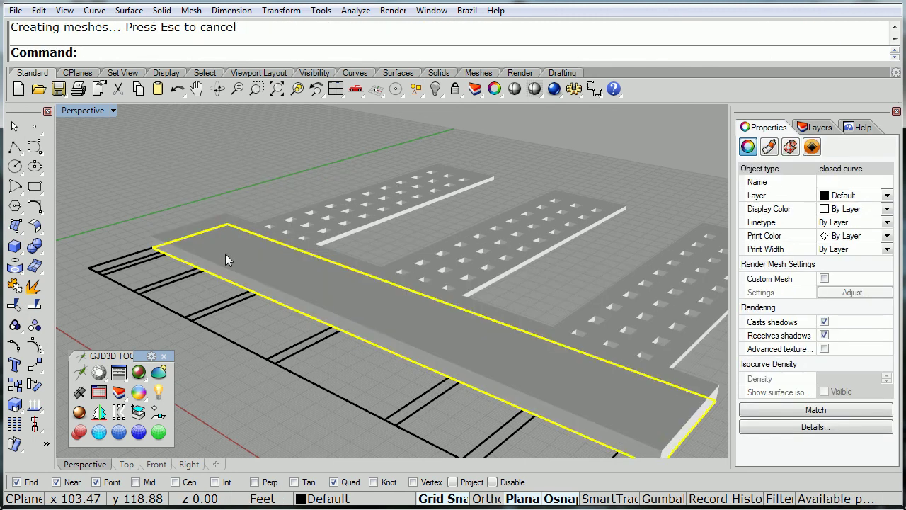
{"action": "key", "text": "Delete"}
{"action": "right_click_drag", "start_coordinate": [274, 238], "coordinate": [330, 302]}
{"action": "right_click_drag", "start_coordinate": [277, 320], "coordinate": [330, 325]}
- Select the seven thin column rectangles along the base strip
{"action": "left_click", "coordinate": [199, 255]}
{"action": "left_click", "coordinate": [243, 274]}
{"action": "left_click", "coordinate": [302, 287]}
{"action": "left_click", "coordinate": [371, 307]}
{"action": "left_click", "coordinate": [465, 332]}
{"action": "left_click", "coordinate": [513, 347]}
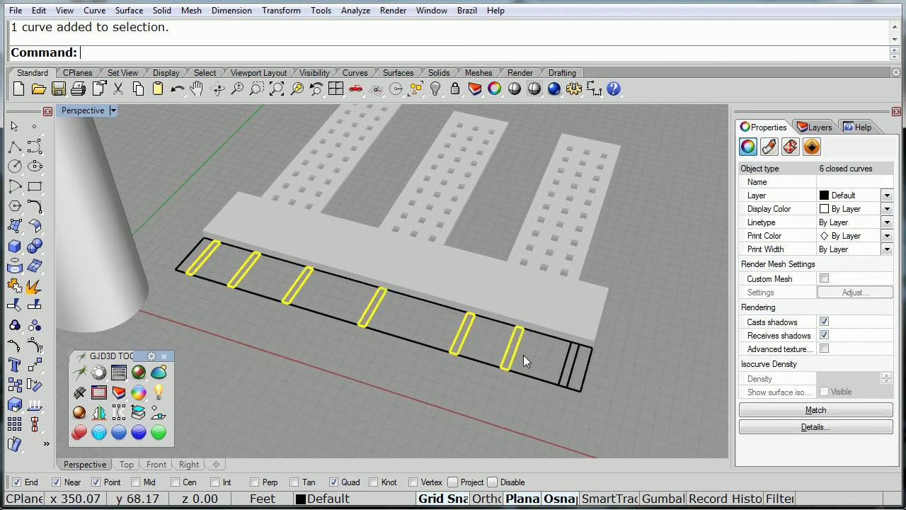
{"action": "left_click", "coordinate": [572, 364]}
{"action": "right_click_drag", "start_coordinate": [587, 381], "coordinate": [305, 285]}
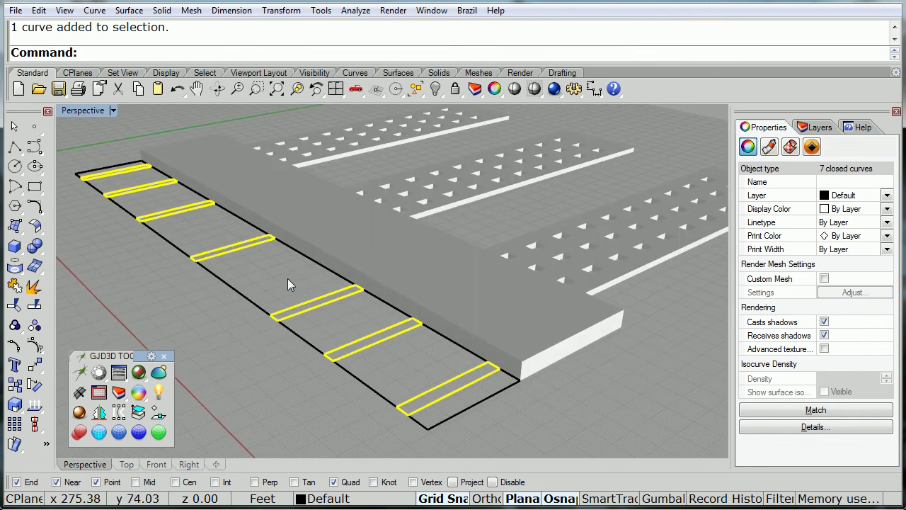
{"action": "scroll", "coordinate": [288, 280], "scroll_direction": "up", "scroll_amount": 1}
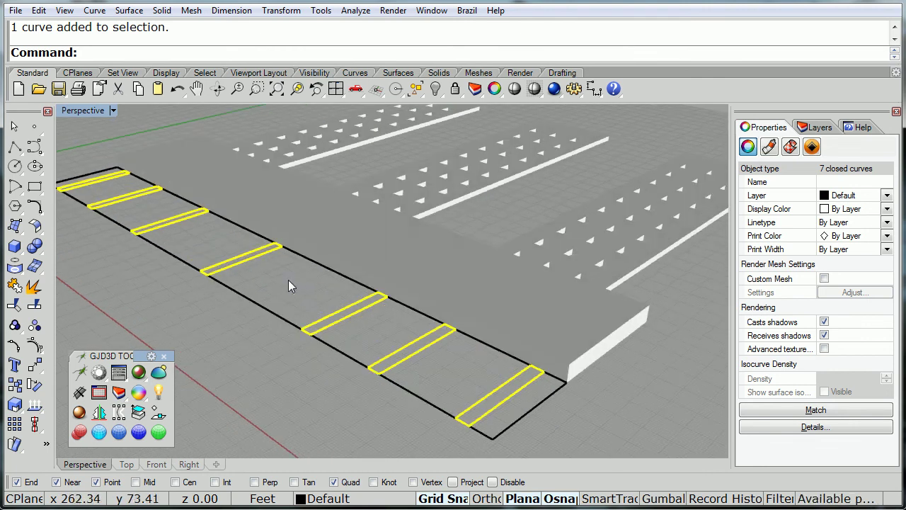
- Extrude the rectangles 6 units into solid columns and delete the original curves
{"action": "left_click", "coordinate": [14, 245]}
{"action": "left_click", "coordinate": [155, 267]}
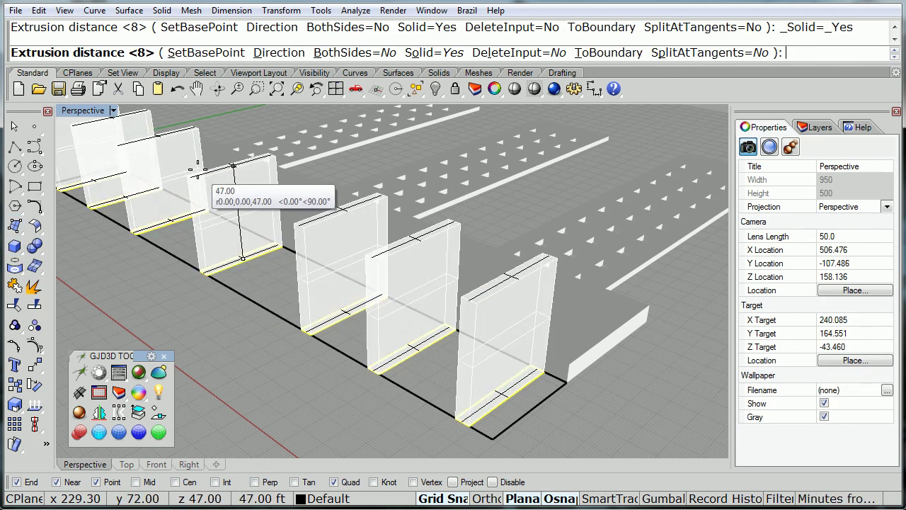
{"action": "type", "text": "6"}
{"action": "key", "text": "Return"}
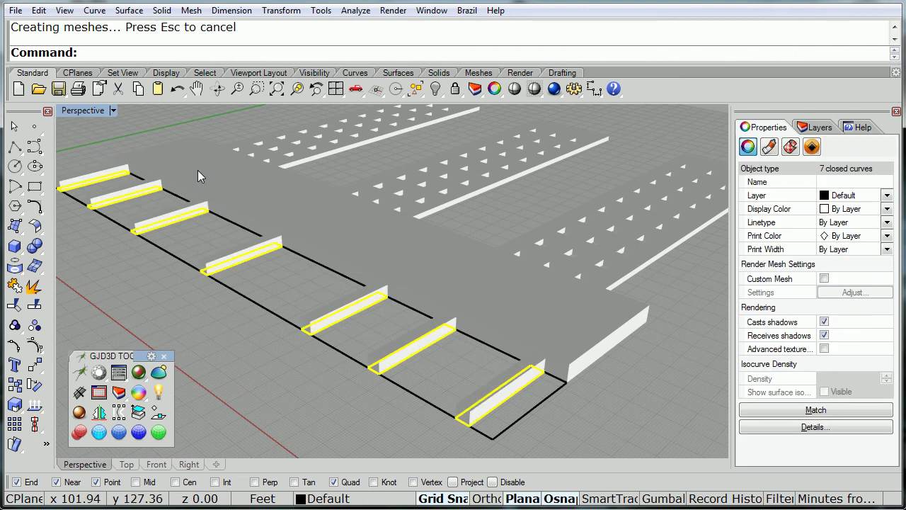
{"action": "key", "text": "Delete"}
{"action": "right_click_drag", "start_coordinate": [547, 394], "coordinate": [406, 336]}
{"action": "scroll", "coordinate": [484, 333], "scroll_direction": "down", "scroll_amount": 4}
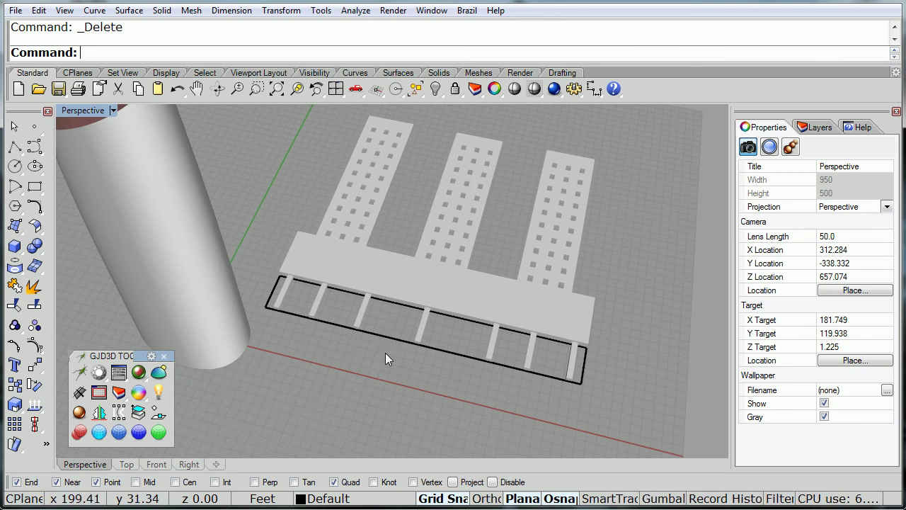
- Flow the flat facade extrusions from the base plane onto the slanted cylinder
{"action": "right_click_drag", "start_coordinate": [386, 354], "coordinate": [347, 328], "text": "shift"}
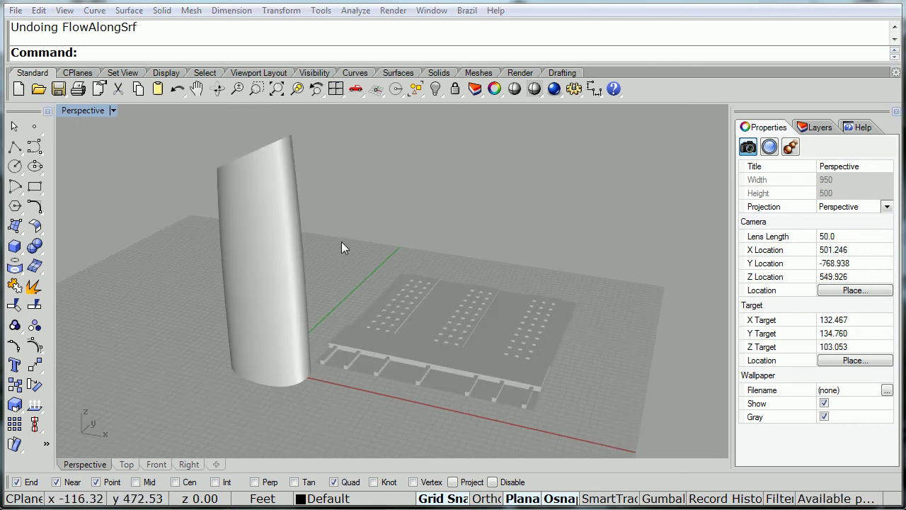
{"action": "left_click_drag", "start_coordinate": [317, 198], "coordinate": [574, 431]}
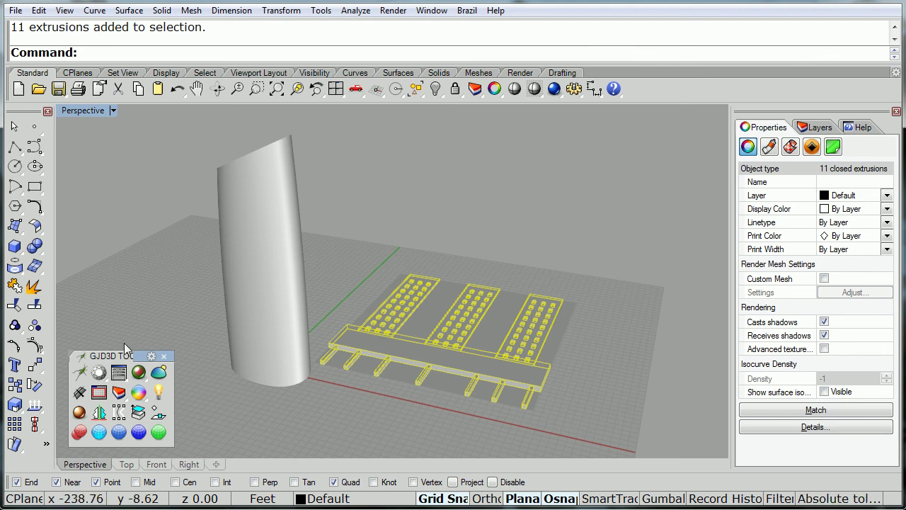
{"action": "left_click", "coordinate": [34, 364]}
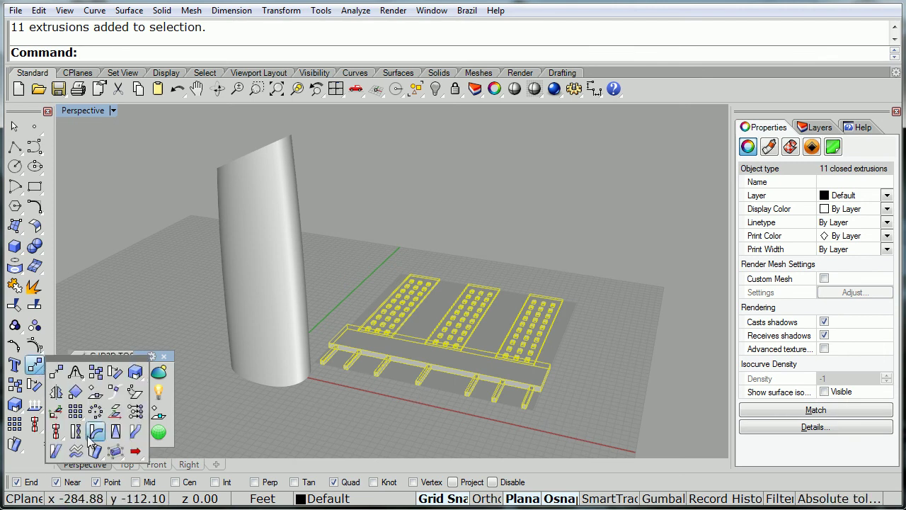
{"action": "left_click", "coordinate": [94, 451]}
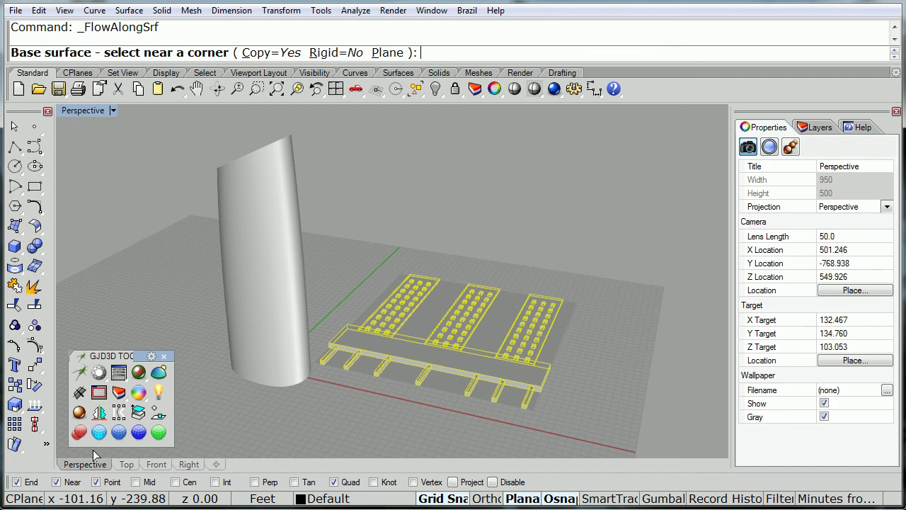
{"action": "left_click", "coordinate": [333, 367]}
{"action": "right_click_drag", "start_coordinate": [247, 411], "coordinate": [397, 415]}
{"action": "left_click", "coordinate": [380, 428]}
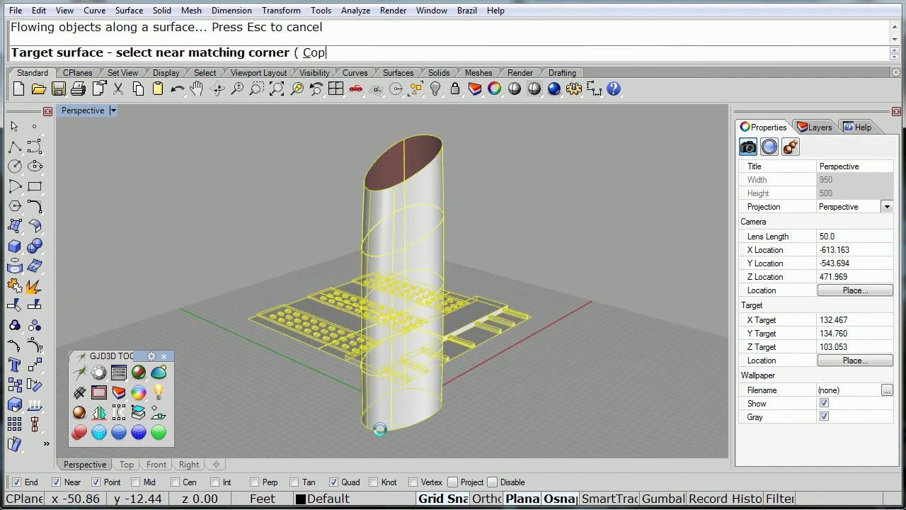
{"action": "right_click_drag", "start_coordinate": [498, 411], "coordinate": [328, 413]}
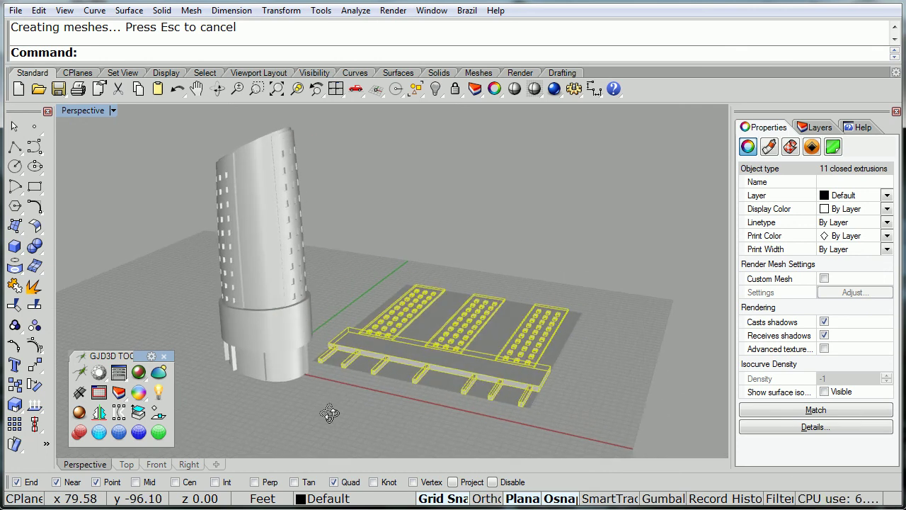
- Delete the flat original facade pieces and their base plane
{"action": "left_click", "coordinate": [520, 246]}
{"action": "left_click_drag", "start_coordinate": [621, 243], "coordinate": [368, 405]}
{"action": "left_click_drag", "start_coordinate": [333, 428], "coordinate": [339, 433]}
{"action": "key", "text": "Delete"}
- Show the two hidden tower caps again and orbit to frame the tower
{"action": "middle_click", "coordinate": [386, 335]}
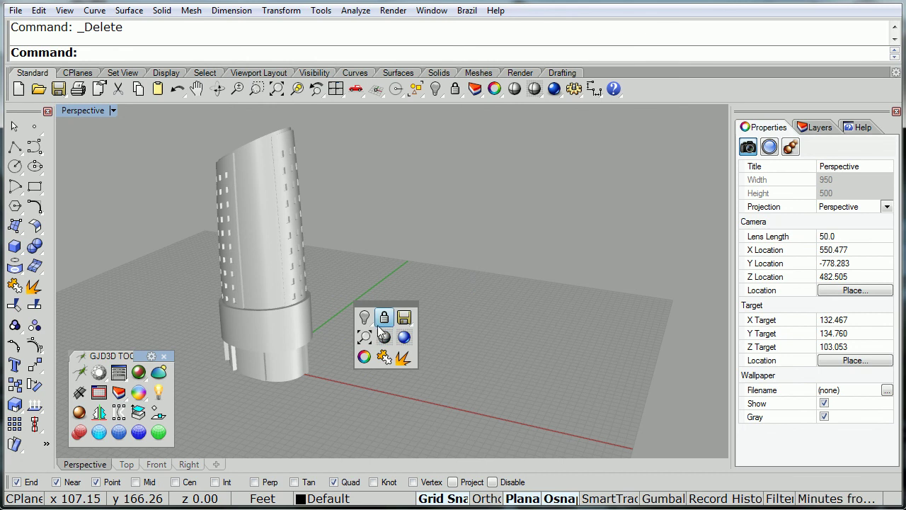
{"action": "left_click", "coordinate": [365, 318]}
{"action": "key", "text": "Home"}
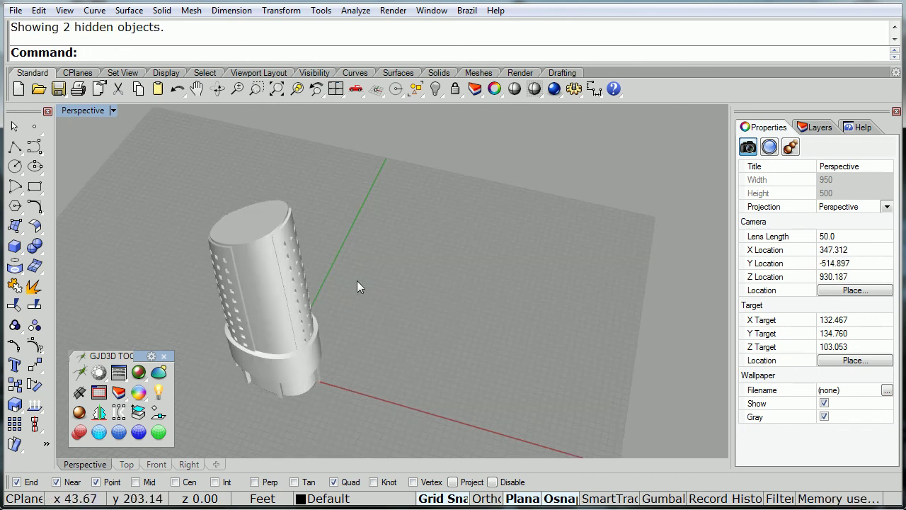
{"action": "right_click_drag", "start_coordinate": [374, 324], "coordinate": [418, 187]}
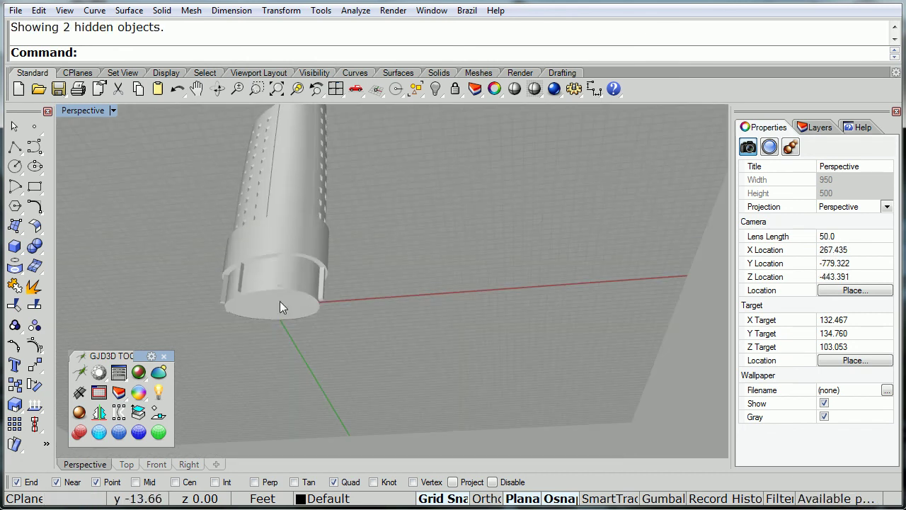
{"action": "right_click_drag", "start_coordinate": [291, 305], "coordinate": [353, 380]}
{"action": "right_click_drag", "start_coordinate": [352, 277], "coordinate": [468, 305], "text": "shift"}
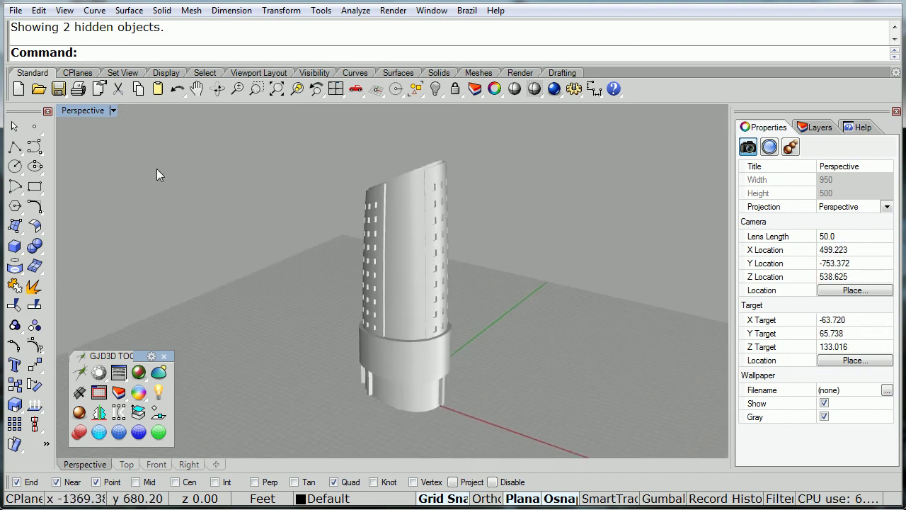
- Set the Perspective view to RenderedShadows display
{"action": "left_click", "coordinate": [82, 112]}
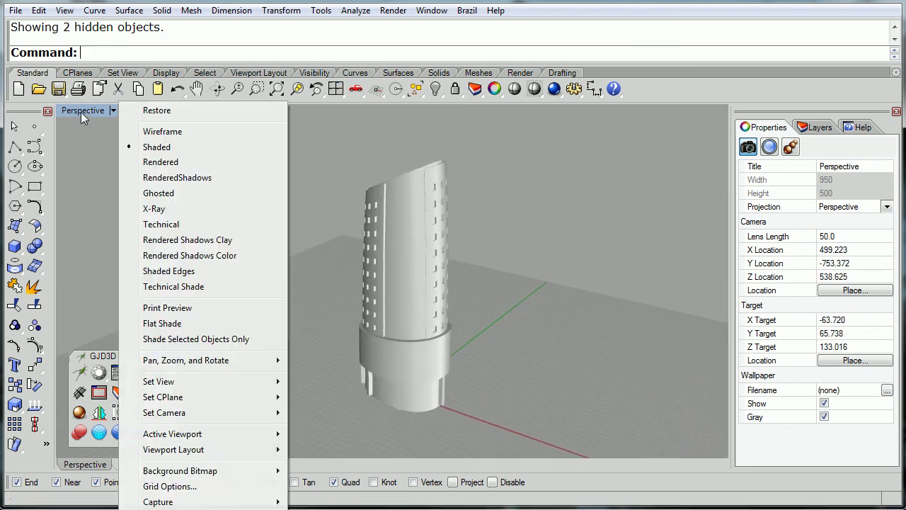
{"action": "left_click", "coordinate": [165, 180]}
{"action": "right_click_drag", "start_coordinate": [320, 295], "coordinate": [383, 309]}
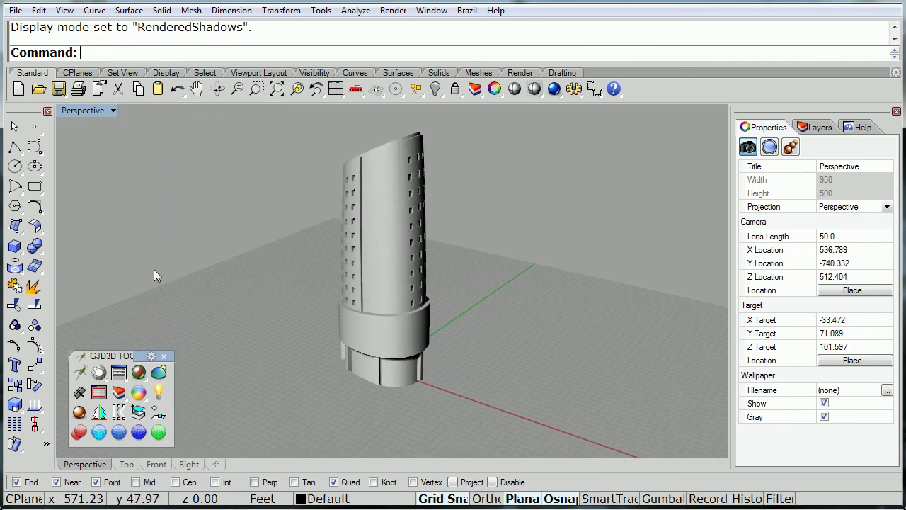
- Draw a large corner-to-corner floor plane under the tower and view its cast shadow
{"action": "left_click", "coordinate": [18, 225]}
{"action": "left_click", "coordinate": [135, 234]}
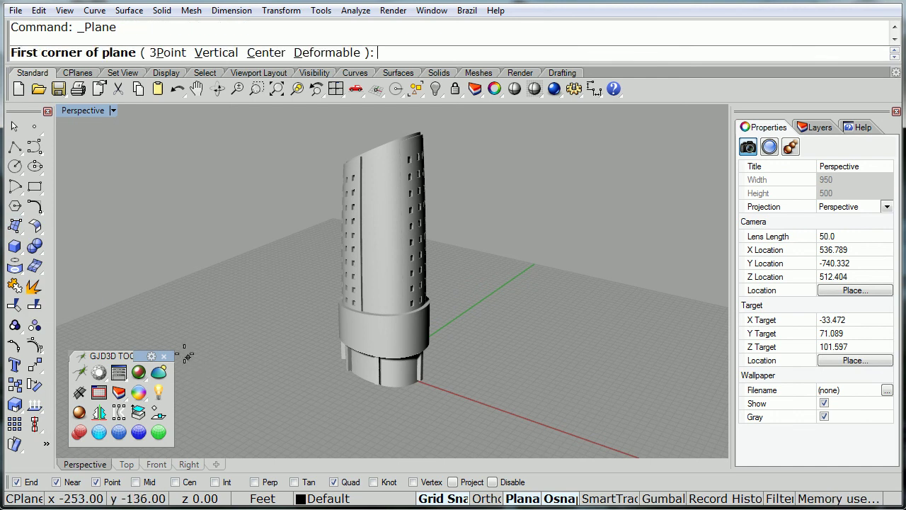
{"action": "left_click", "coordinate": [153, 340]}
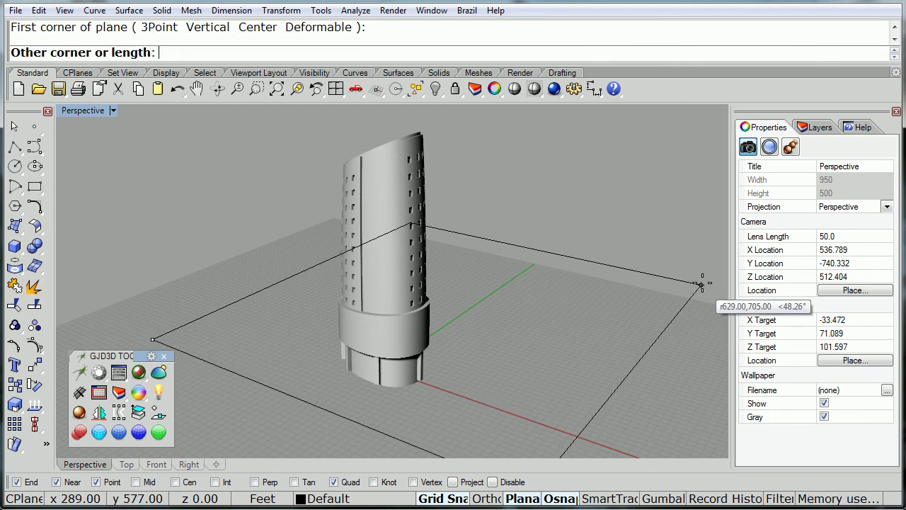
{"action": "left_click", "coordinate": [720, 260]}
{"action": "right_click_drag", "start_coordinate": [449, 358], "coordinate": [481, 361], "text": "shift"}
{"action": "scroll", "coordinate": [416, 342], "scroll_direction": "up", "scroll_amount": 5}
{"action": "scroll", "coordinate": [482, 361], "scroll_direction": "down", "scroll_amount": 3}
{"action": "right_click_drag", "start_coordinate": [412, 402], "coordinate": [324, 138]}
{"action": "scroll", "coordinate": [343, 261], "scroll_direction": "up", "scroll_amount": 2}
{"action": "right_click_drag", "start_coordinate": [342, 261], "coordinate": [330, 258]}
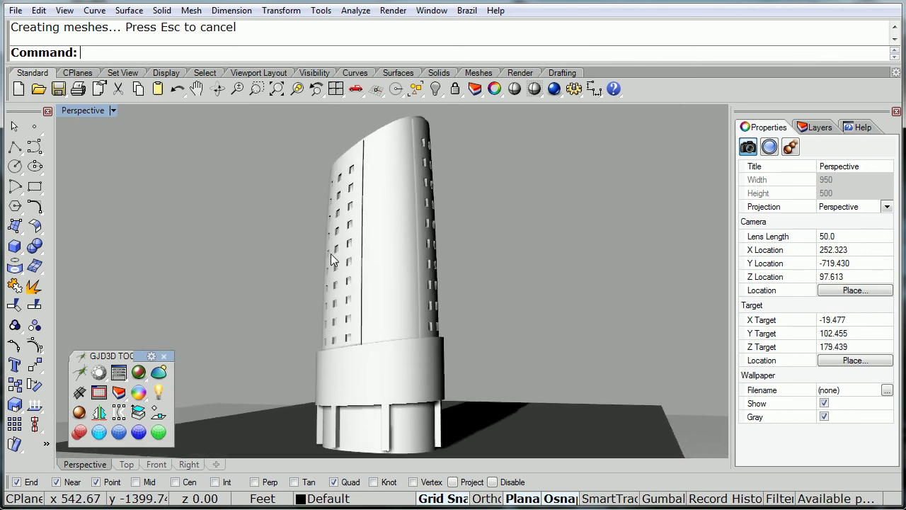